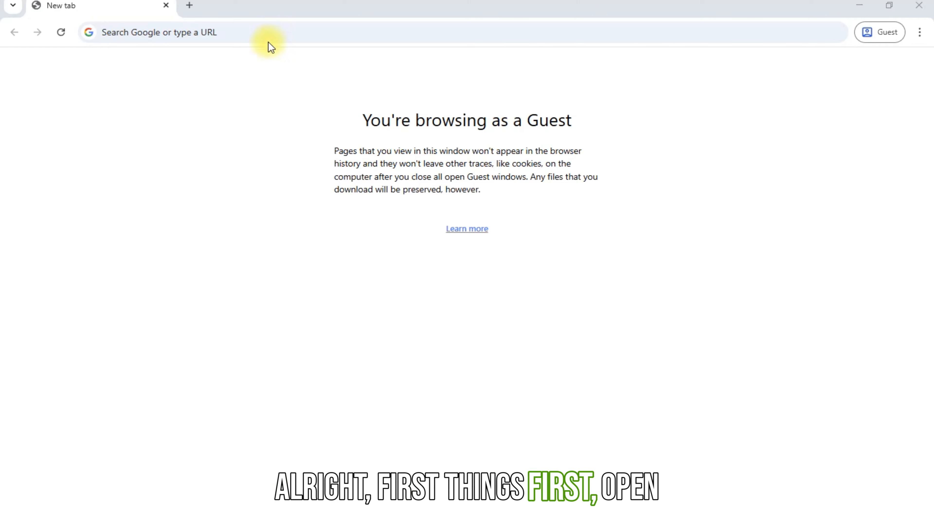
- Search the web for blender
left_click(273, 33)
type("bl")
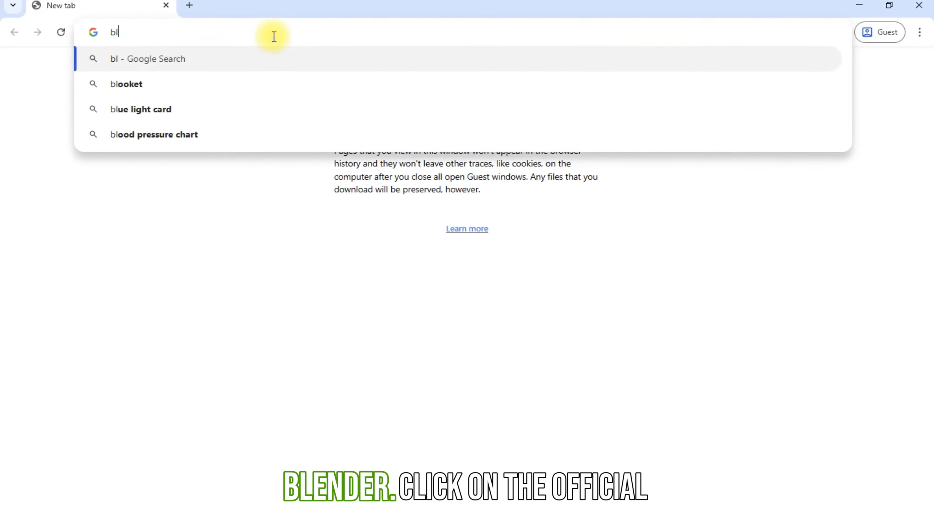
type("ender")
key("Return")
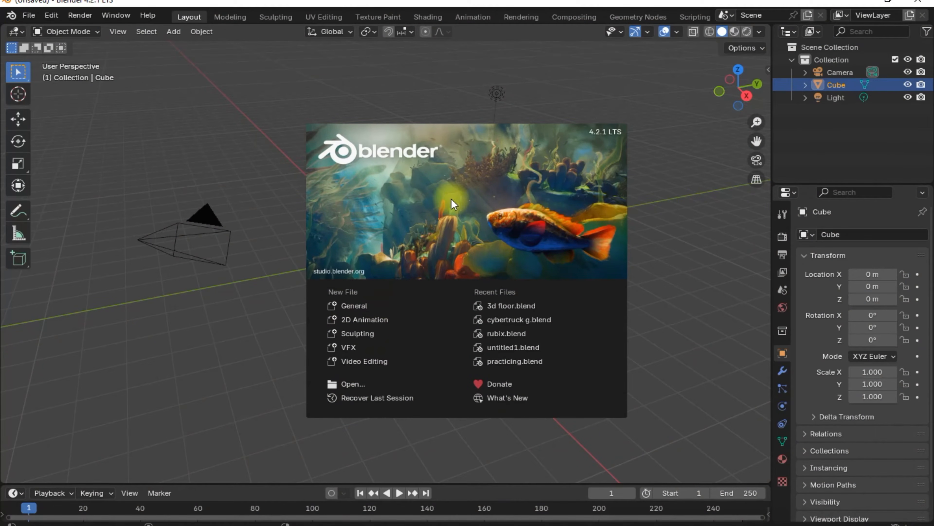
- Switch to Blender, start a new General file, then deselect and reselect the default cube
left_click(359, 306)
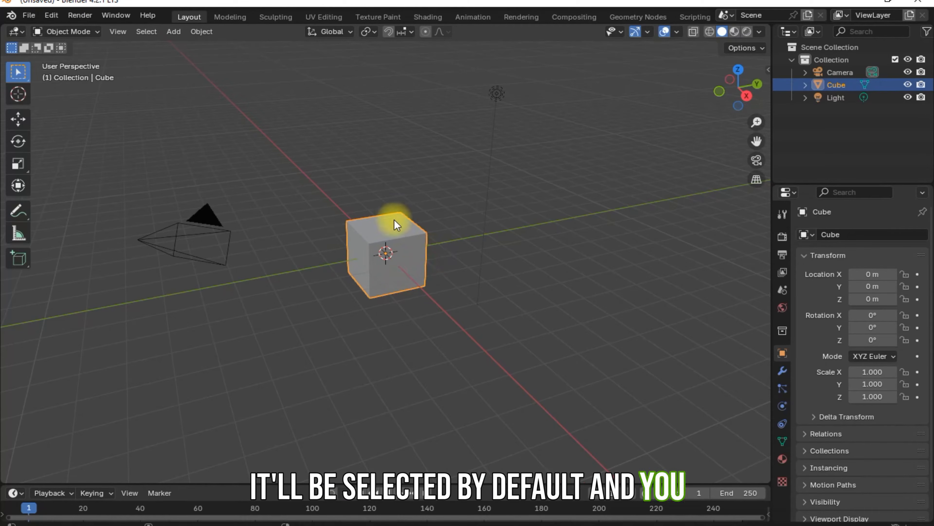
left_click(435, 195)
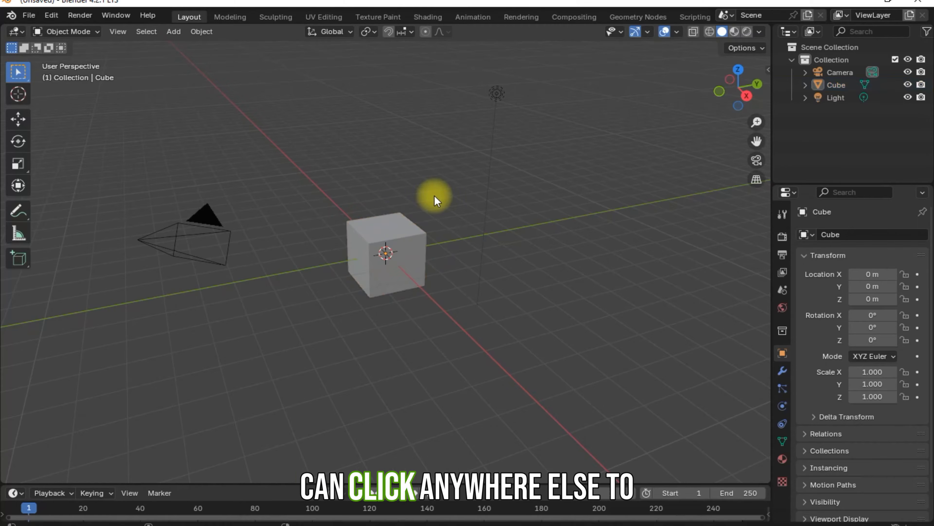
left_click(373, 237)
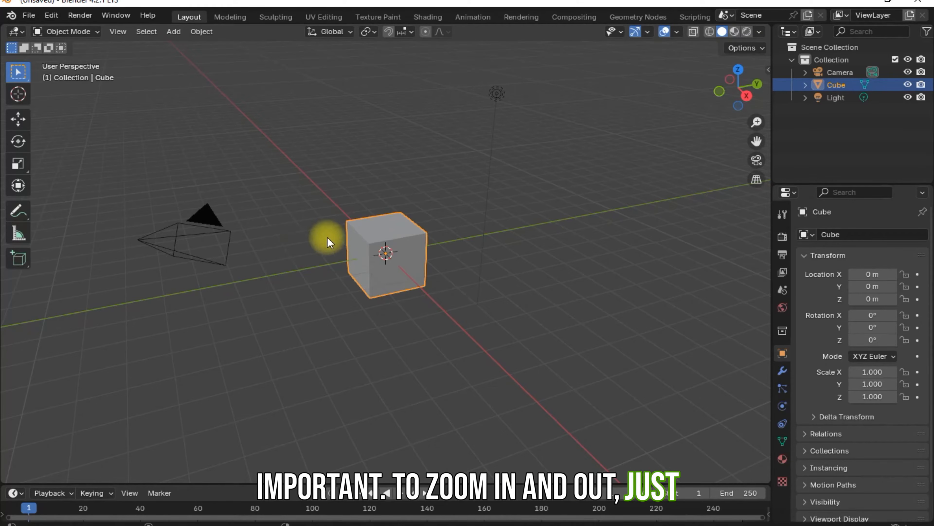
- Examine the default cube and its surroundings at closer and farther zoom levels
scroll(328, 239, "up", 2)
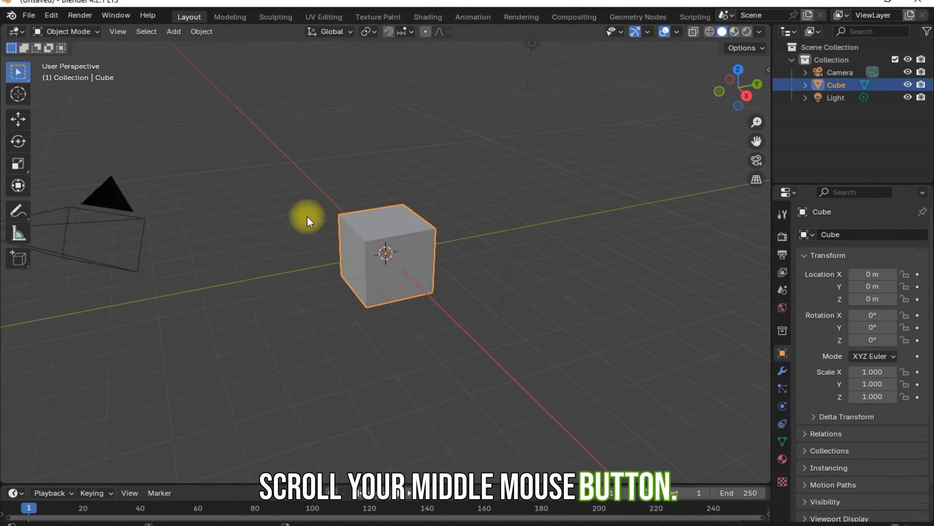
scroll(308, 217, "up", 3)
scroll(307, 216, "down", 6)
scroll(307, 216, "up", 2)
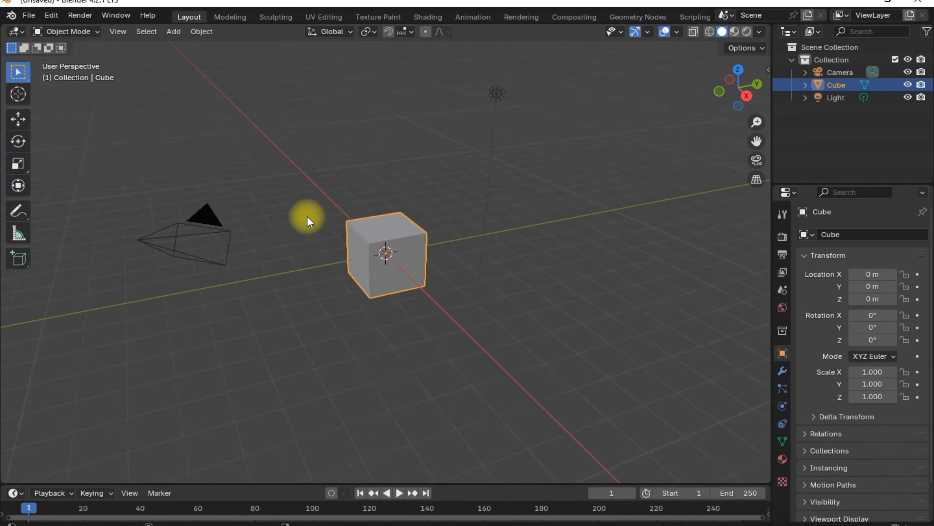
scroll(307, 216, "up", 2)
scroll(307, 216, "down", 4)
scroll(277, 211, "up", 1)
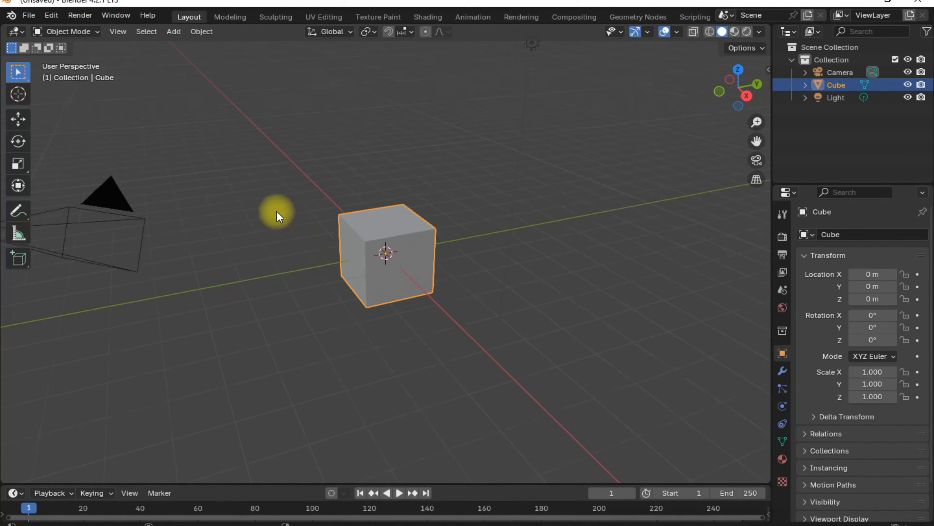
scroll(276, 212, "up", 1)
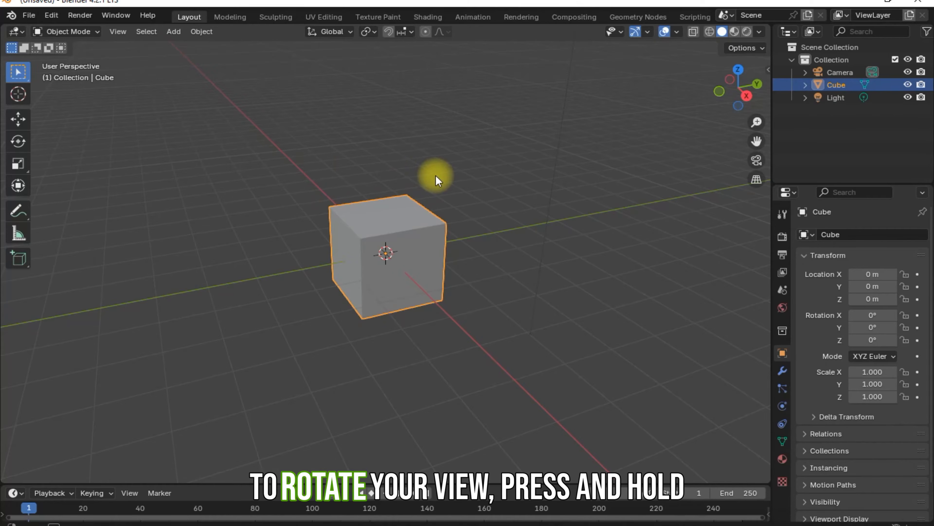
- Inspect the cube from slightly different angles and pan across the empty space around it
mouse_move(436, 176)
middle_mouse_down()
mouse_move(459, 131)
mouse_move(499, 138)
mouse_move(510, 182)
mouse_move(427, 190)
mouse_move(435, 136)
mouse_move(550, 143)
mouse_move(621, 178)
mouse_move(722, 159)
mouse_move(535, 167)
mouse_move(479, 158)
mouse_move(426, 125)
mouse_move(367, 181)
mouse_move(450, 184)
mouse_move(473, 167)
mouse_move(442, 168)
middle_mouse_up()
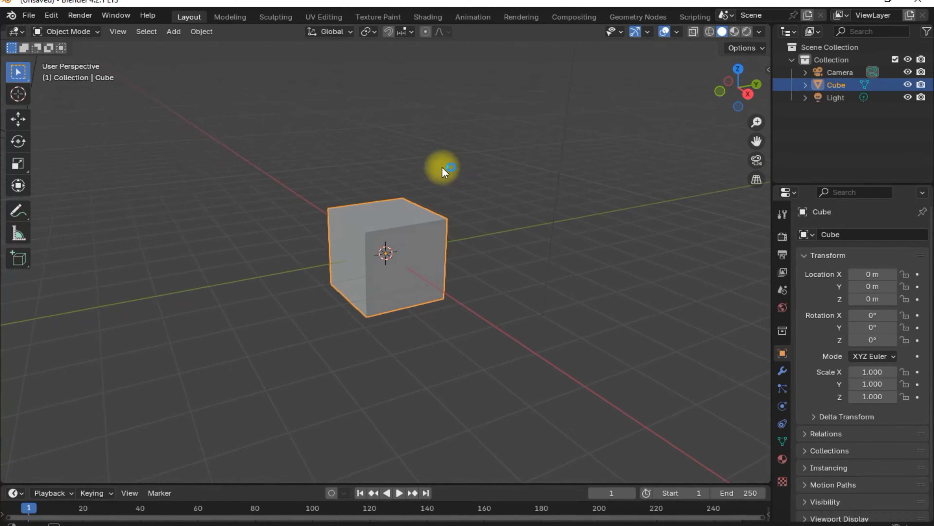
scroll(447, 170, "up", 2)
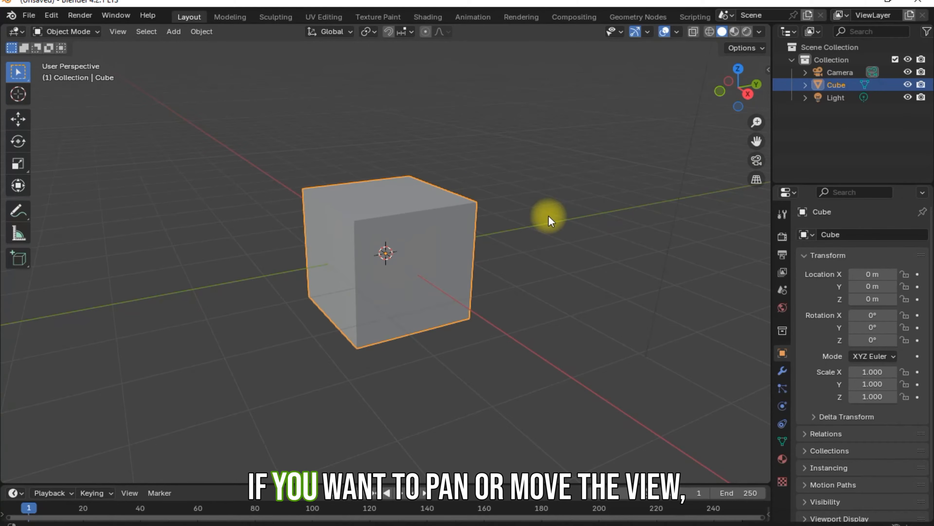
middle_click_drag(549, 215, 735, 264, "shift")
middle_click_drag(422, 289, 582, 345, "shift")
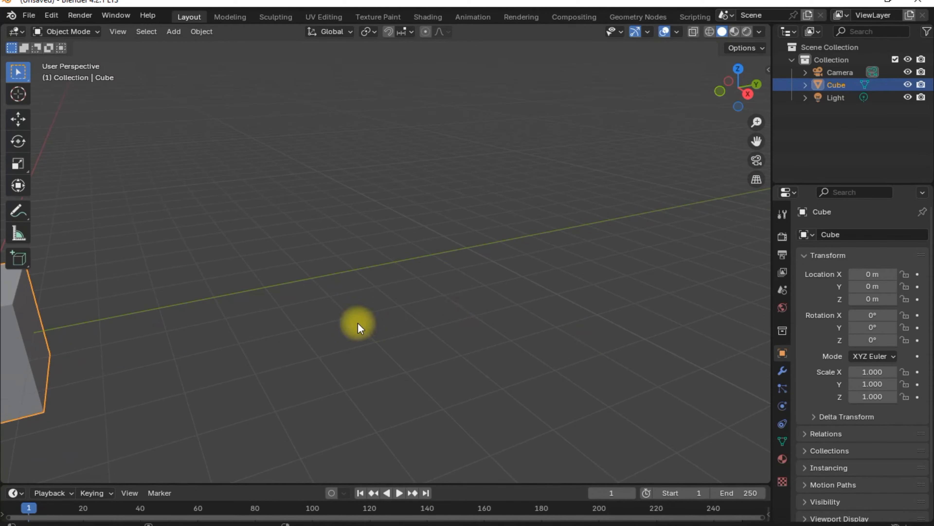
middle_click_drag(263, 301, 683, 202, "shift")
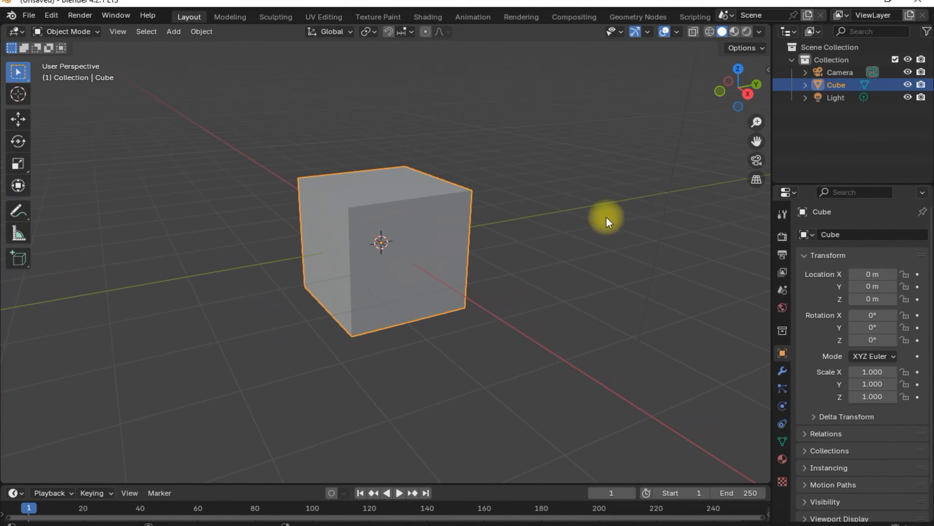
middle_click_drag(496, 225, 434, 210)
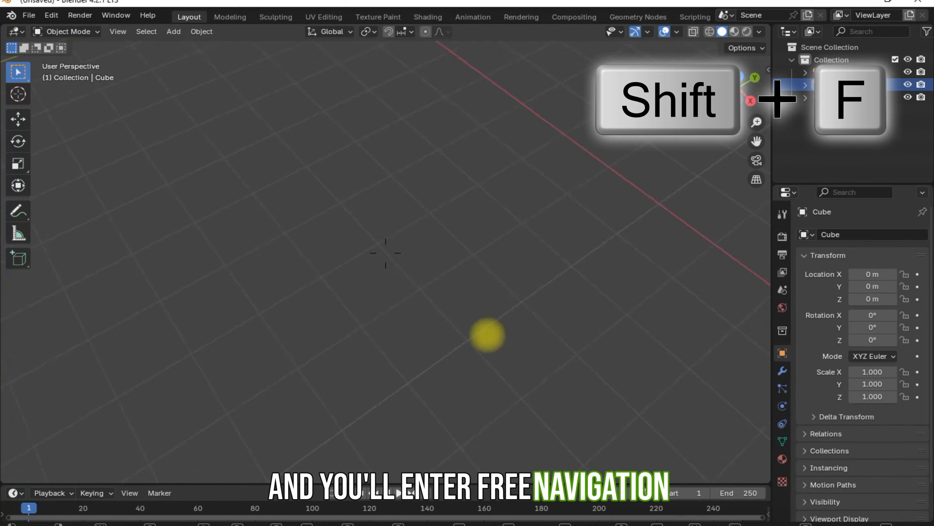
- Explore the scene in walk navigation, moving repeatedly toward and away from the cube, and leave that mode
key("w")
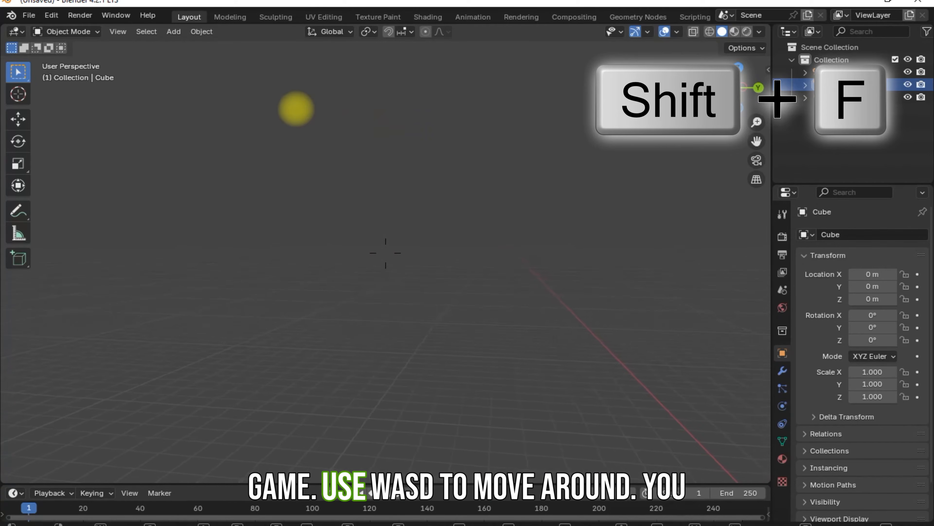
key("s")
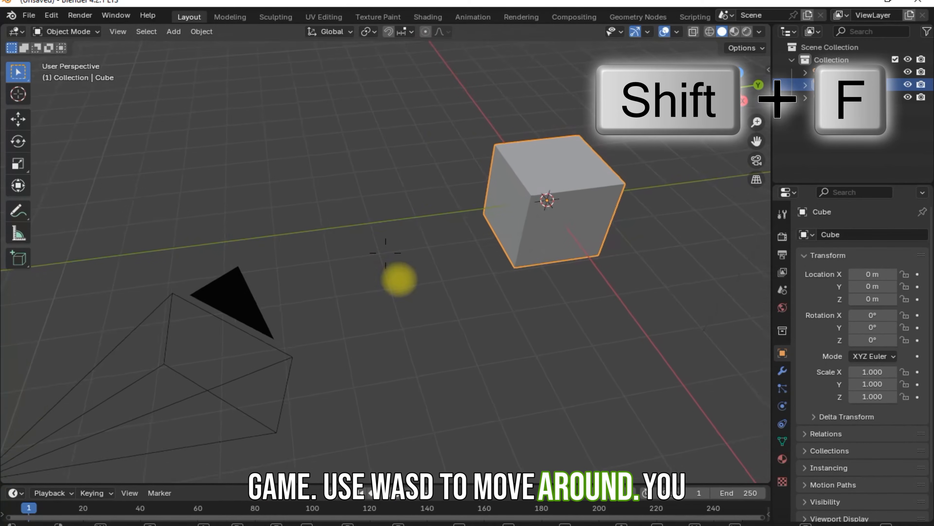
key("w")
key("s")
key("w")
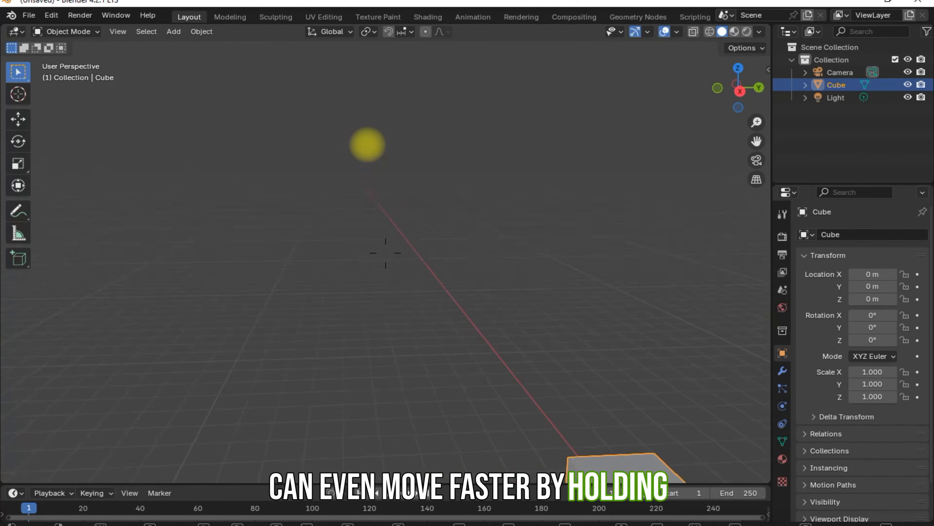
key("s")
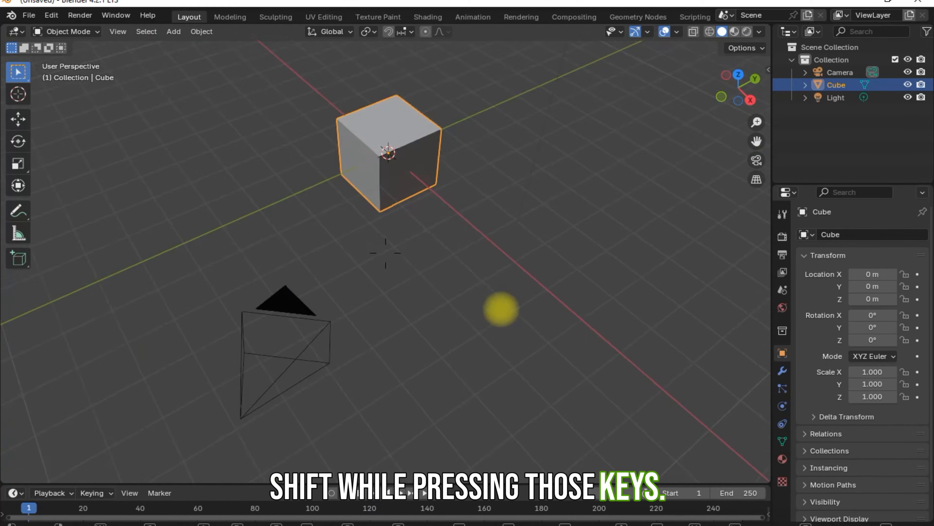
key("w")
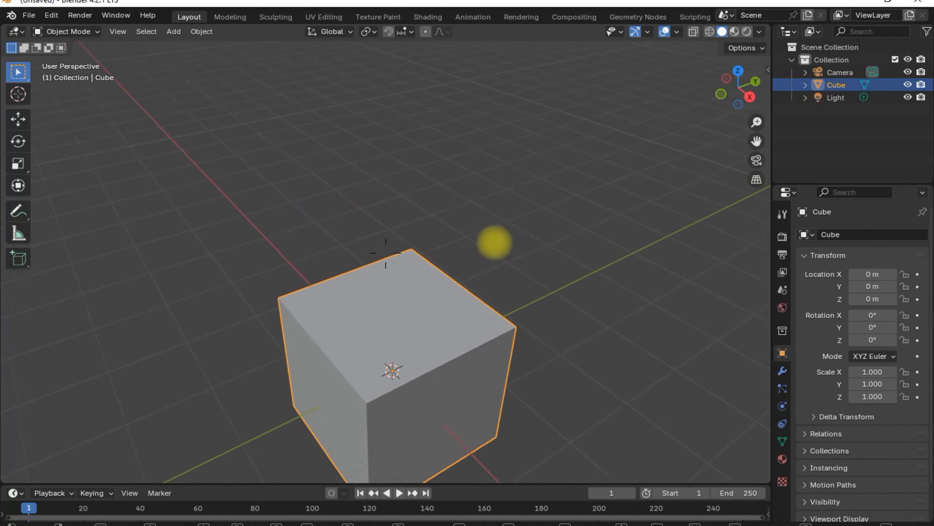
key("s")
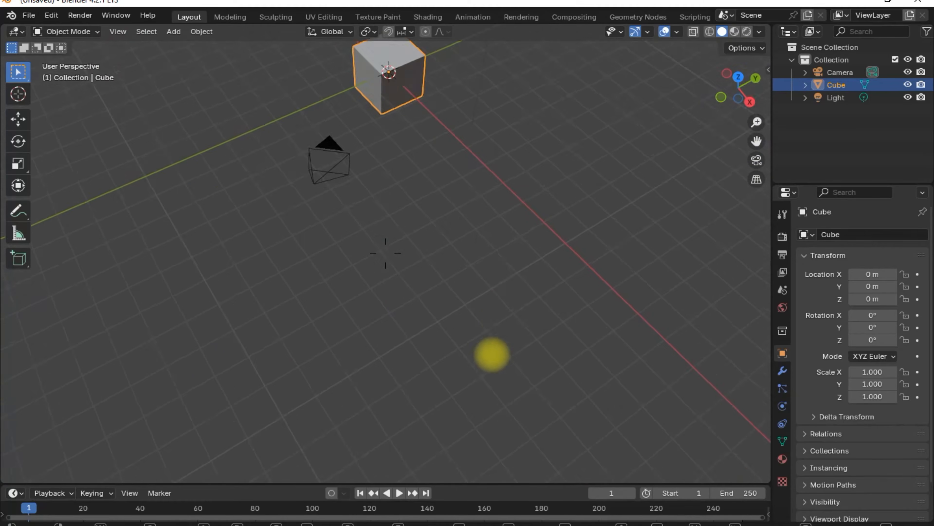
key("w")
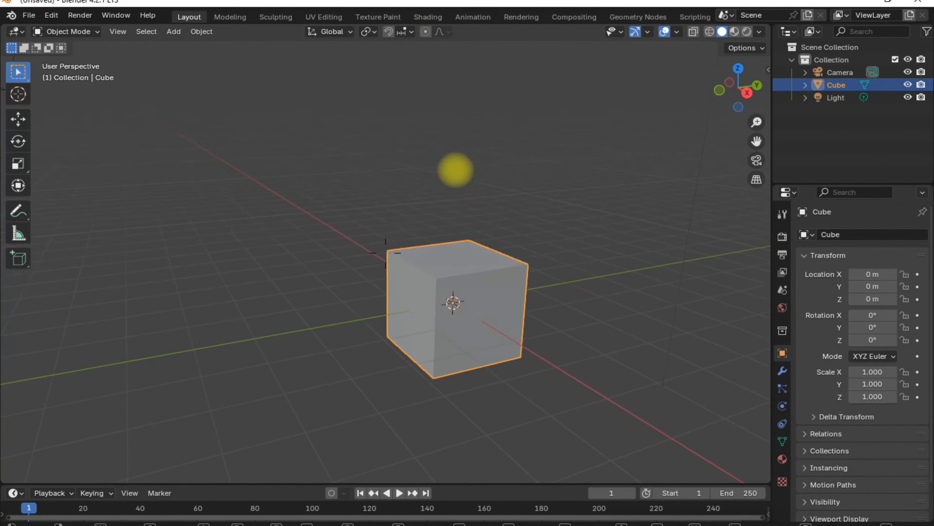
key("s")
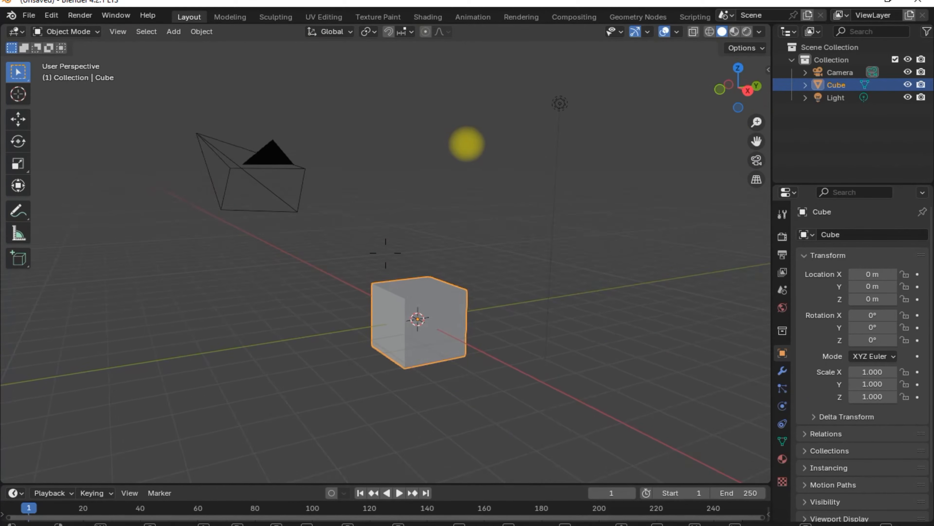
mouse_move(385, 253)
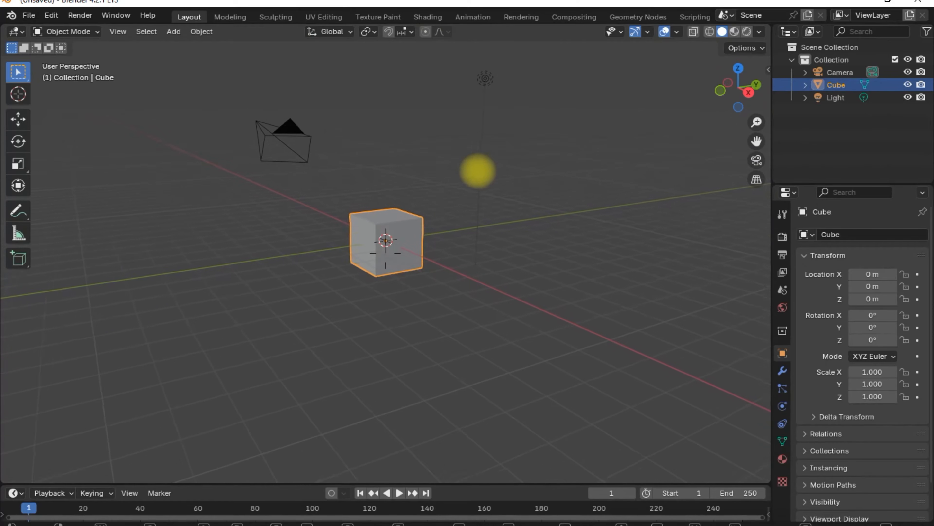
key("w")
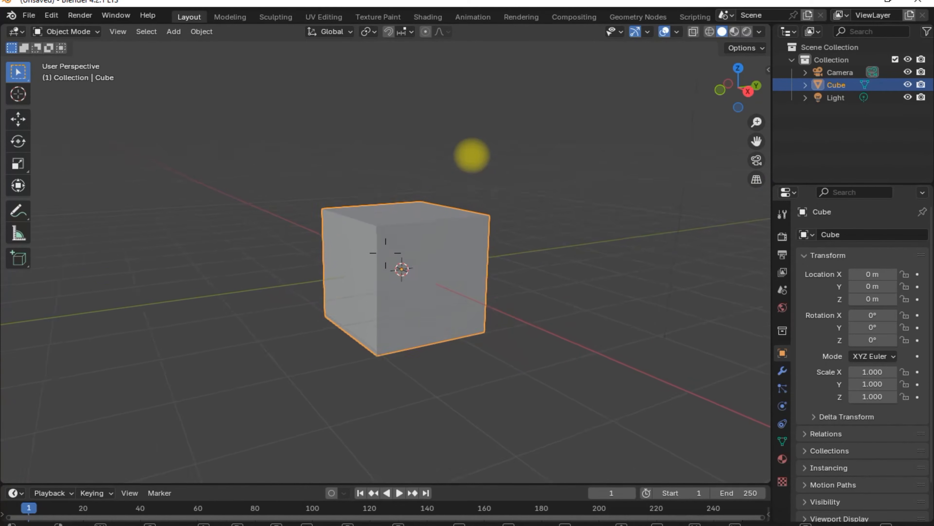
key("s")
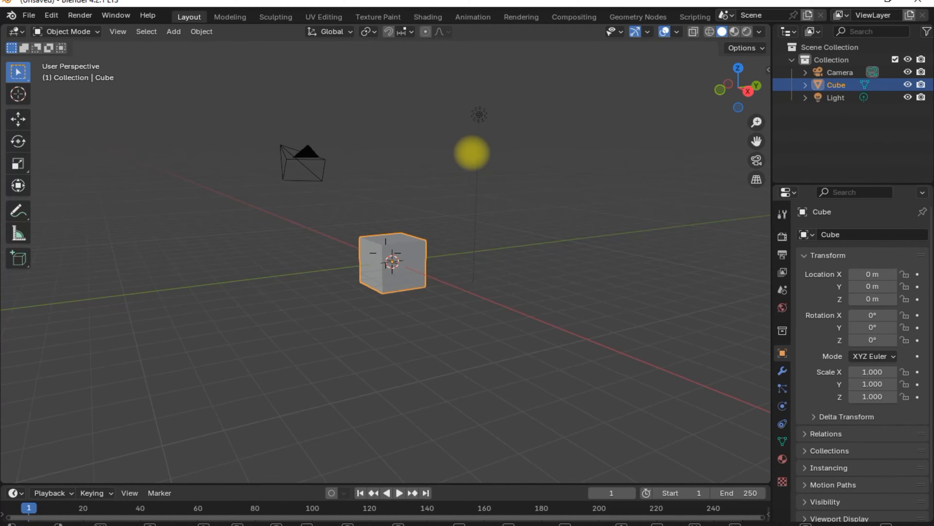
key("w")
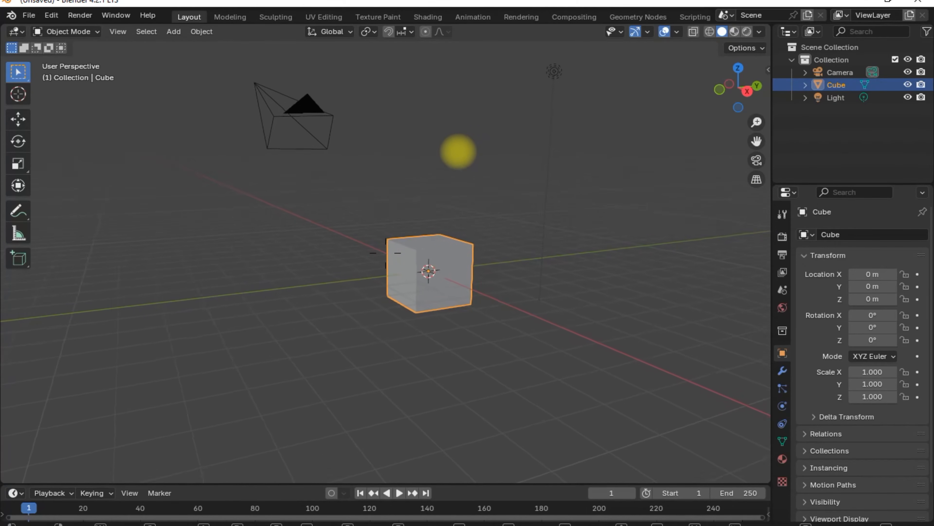
key("w")
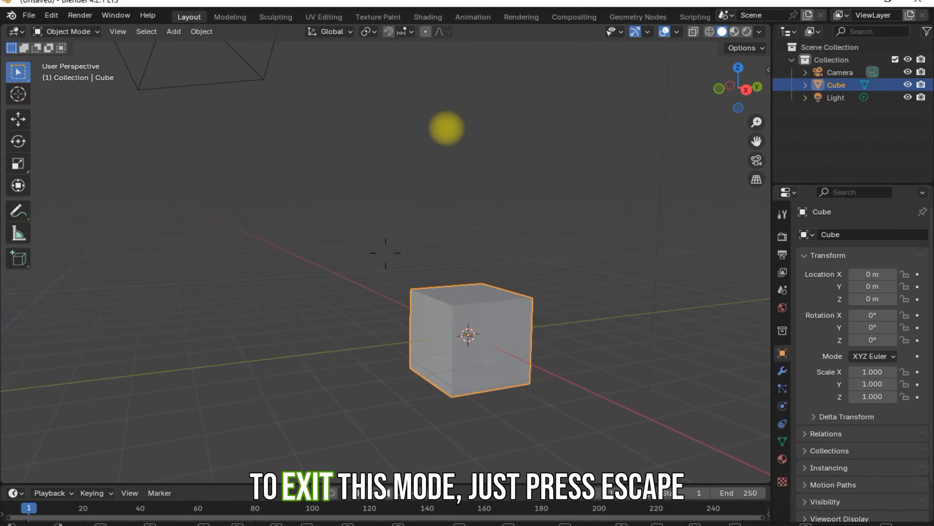
key("Escape")
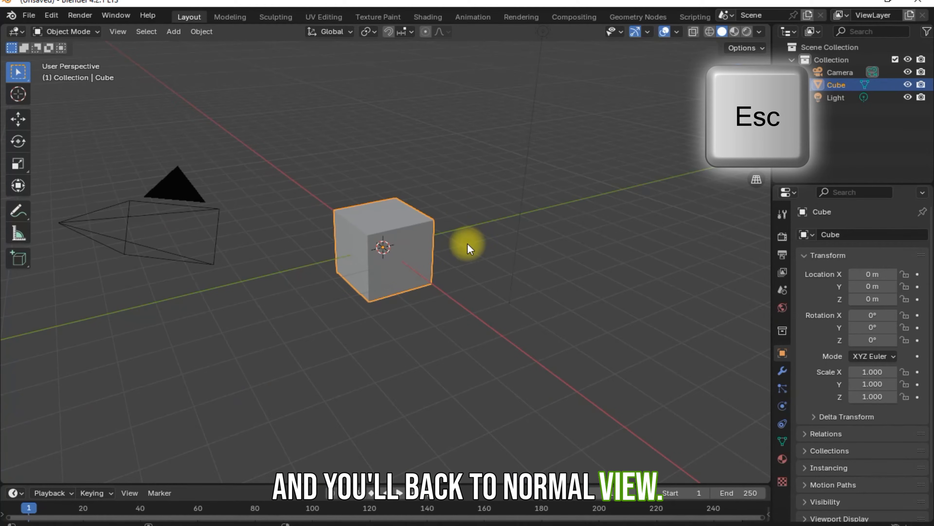
- Reselect the cube and inspect it in the front, right, top and bottom orthographic views, ending in a freely rotated perspective view
left_click(451, 277)
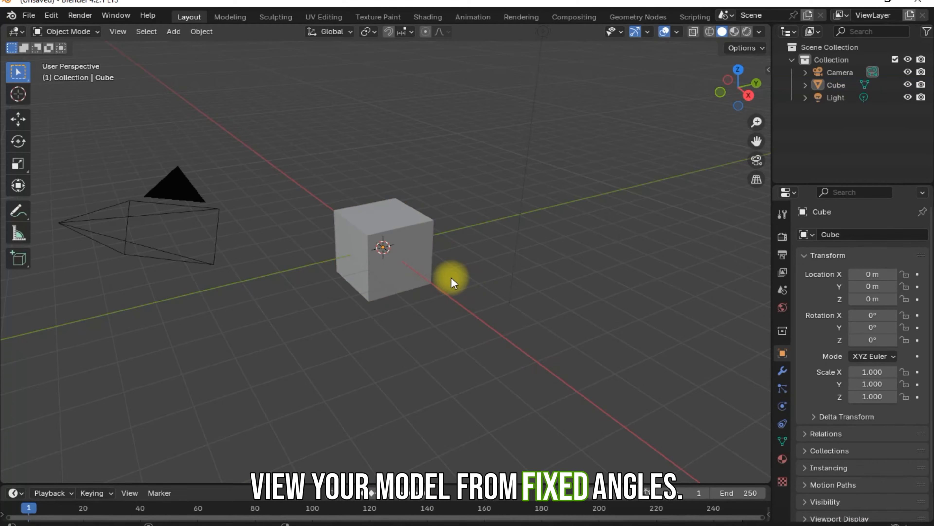
left_click(367, 231)
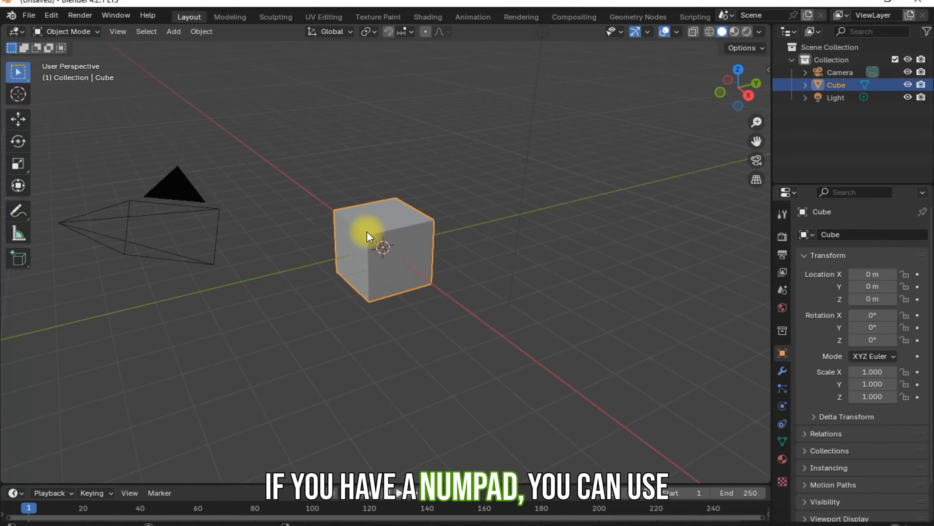
key("KP_1")
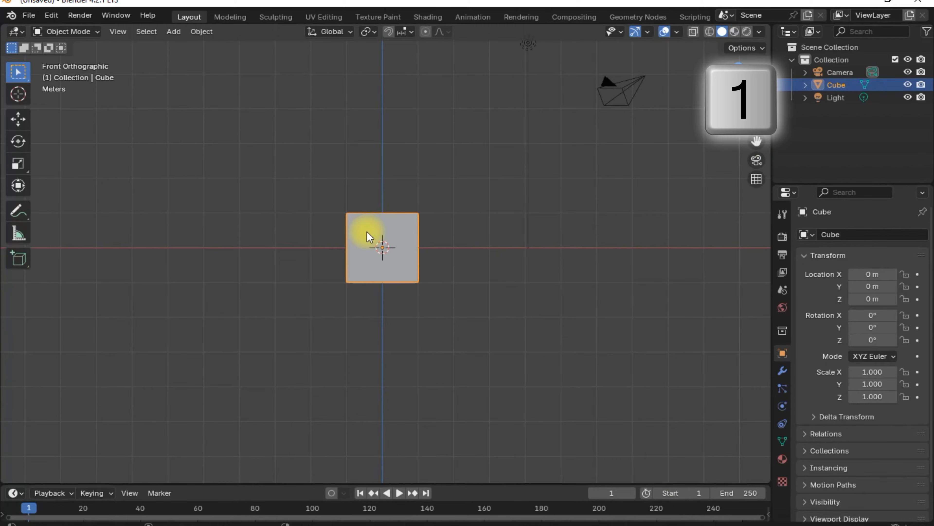
key("KP_3")
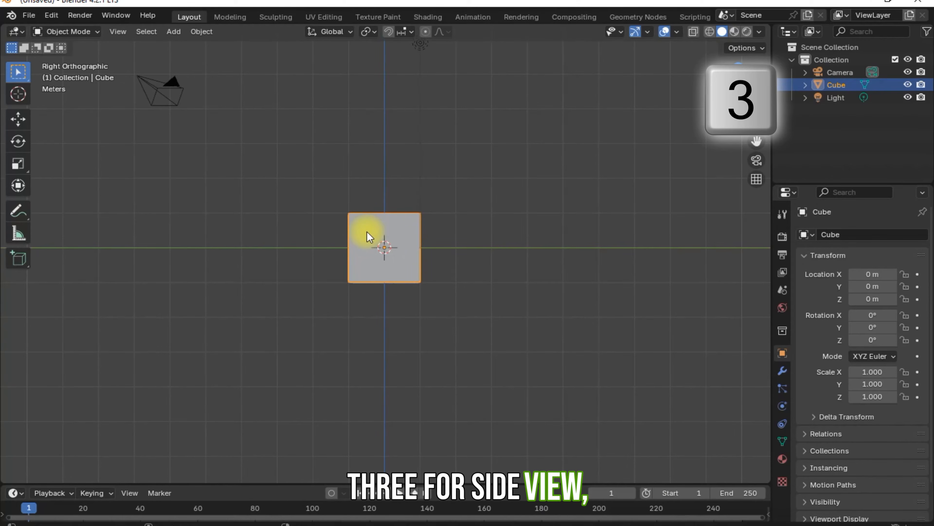
key("KP_7")
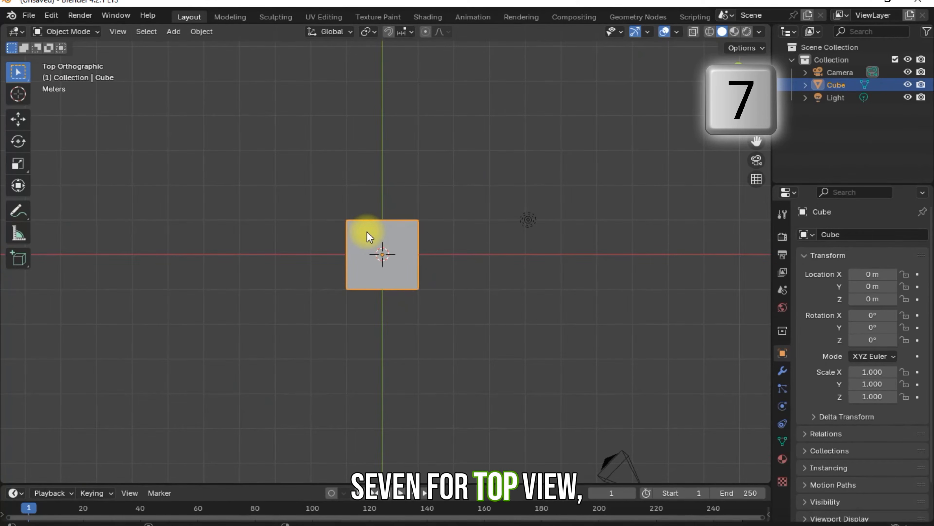
key("KP_9")
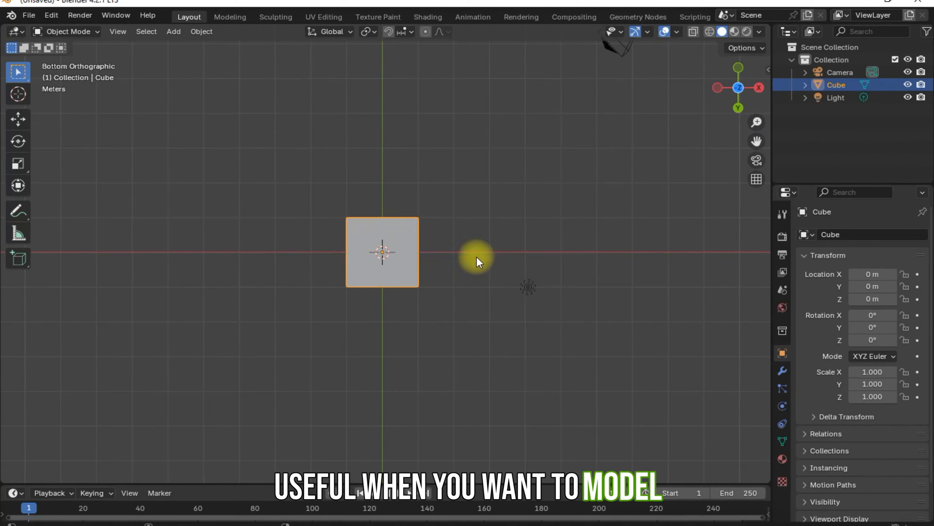
middle_click_drag(477, 256, 404, 121)
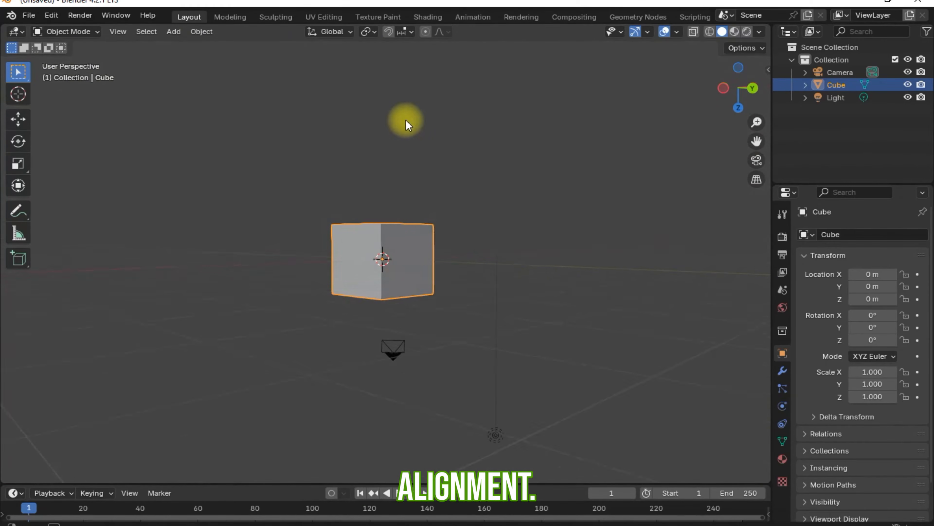
- Switch the default cube from Object Mode to Edit Mode
middle_click_drag(486, 277, 580, 226)
middle_click_drag(449, 287, 352, 276)
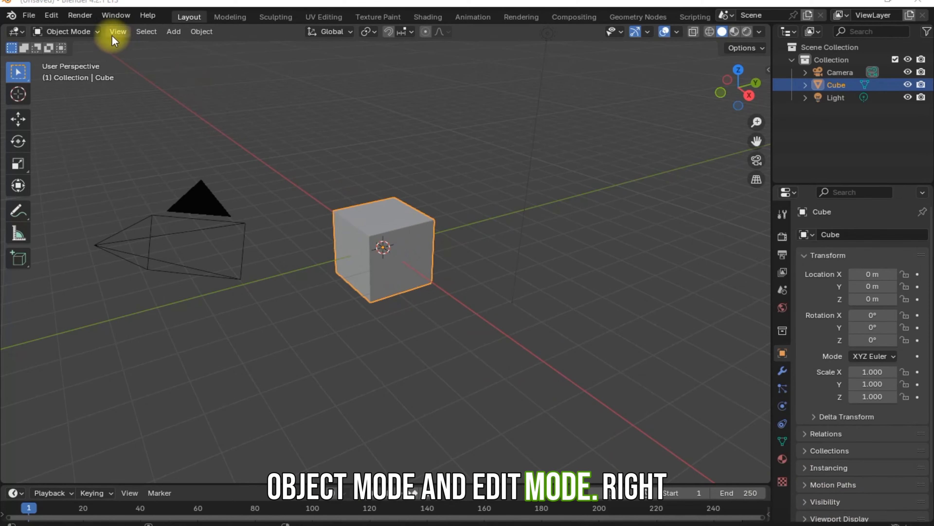
left_click(94, 32)
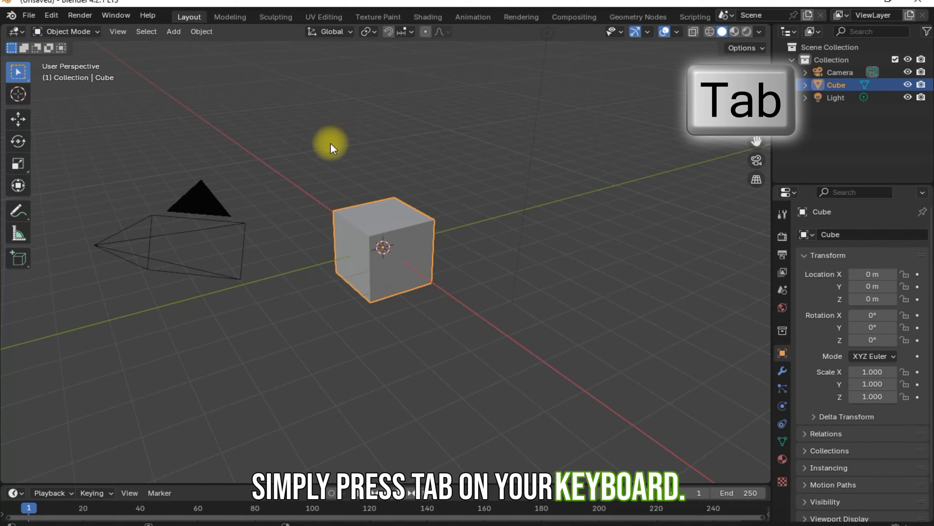
key("Tab")
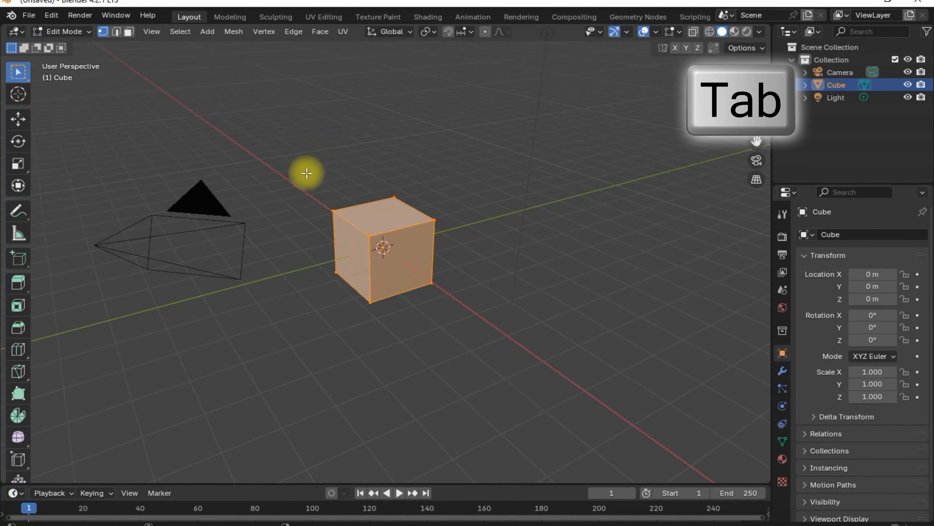
- Select individual corner vertices of the cube's top one at a time in vertex select mode
middle_click_drag(306, 173, 299, 146)
scroll(307, 183, "up", 2)
scroll(307, 182, "up", 1)
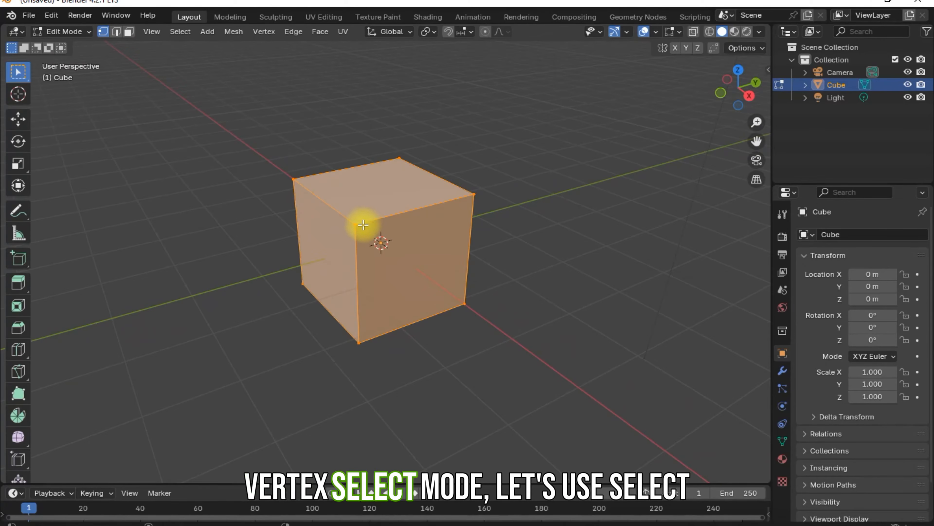
left_click(355, 224)
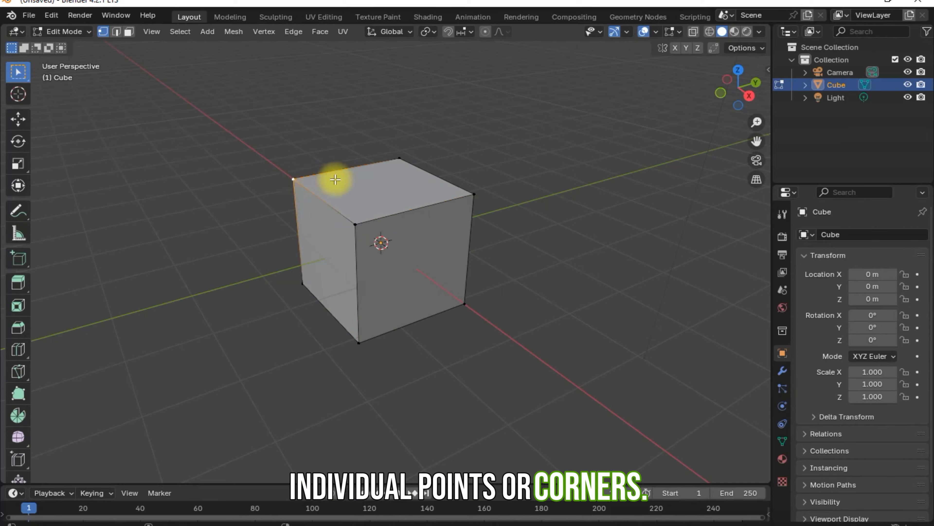
left_click(356, 224)
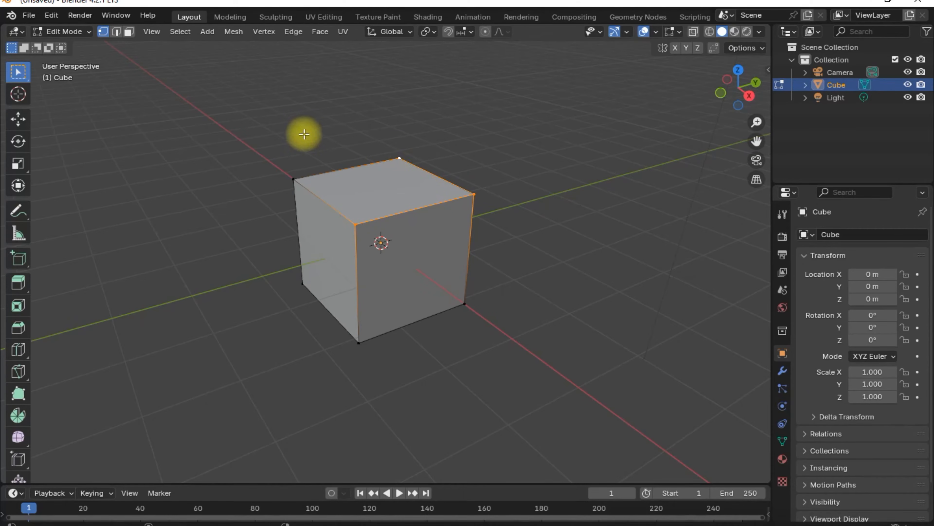
middle_click_drag(326, 137, 338, 140)
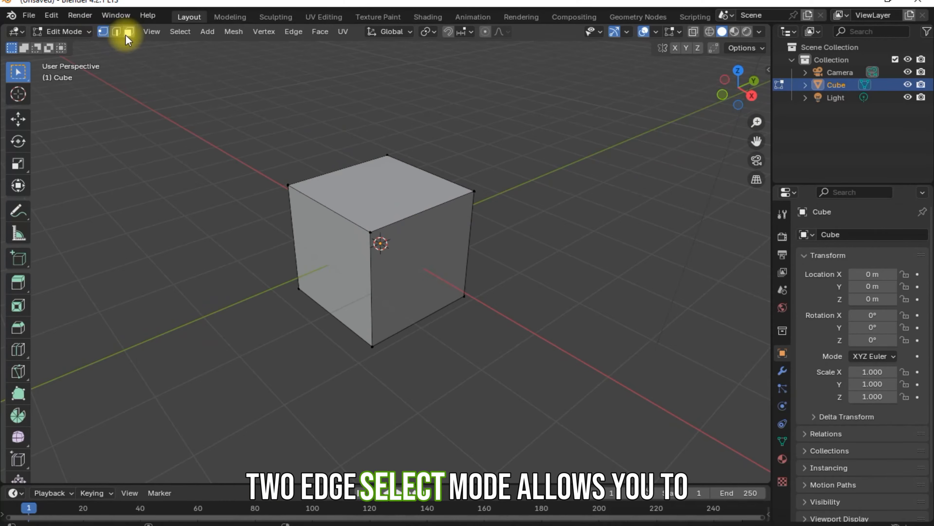
- Use edge select mode on the cube's edges, and select the top face in face select mode
left_click(115, 32)
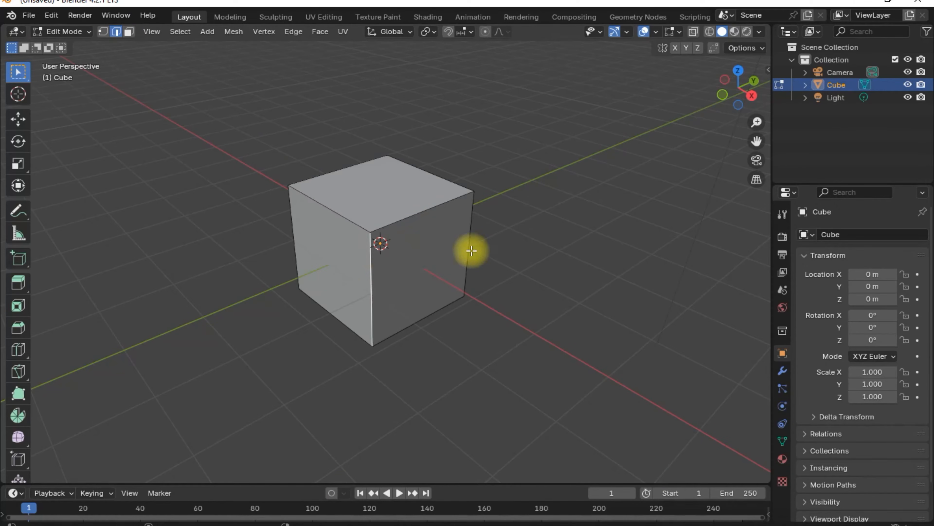
left_click(129, 33)
left_click(367, 191)
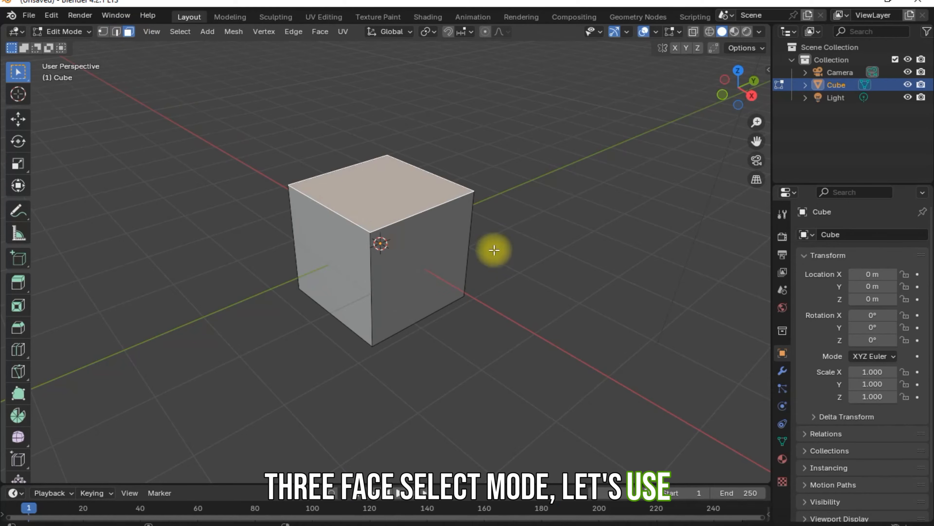
- Select the cube's two visible side faces one after the other, and box-select across the upper part of the cube
middle_click_drag(494, 250, 475, 186)
left_click(397, 233)
left_click(309, 243)
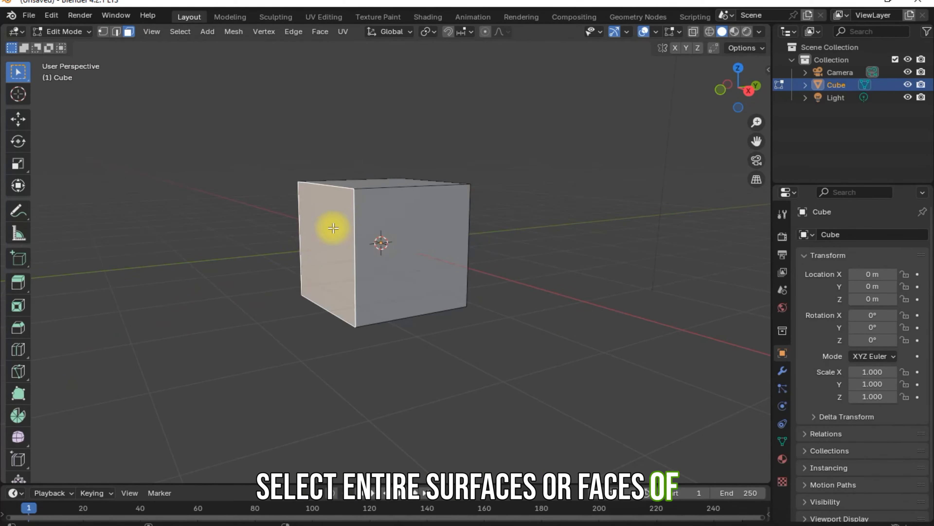
middle_click_drag(333, 229, 377, 254)
left_click_drag(279, 151, 432, 247)
mouse_move(456, 130)
middle_mouse_down()
mouse_move(346, 130)
mouse_move(448, 119)
mouse_move(492, 131)
mouse_move(471, 131)
middle_mouse_up()
- Select the cube's top face and add both visible side faces to the selection
left_click(361, 189)
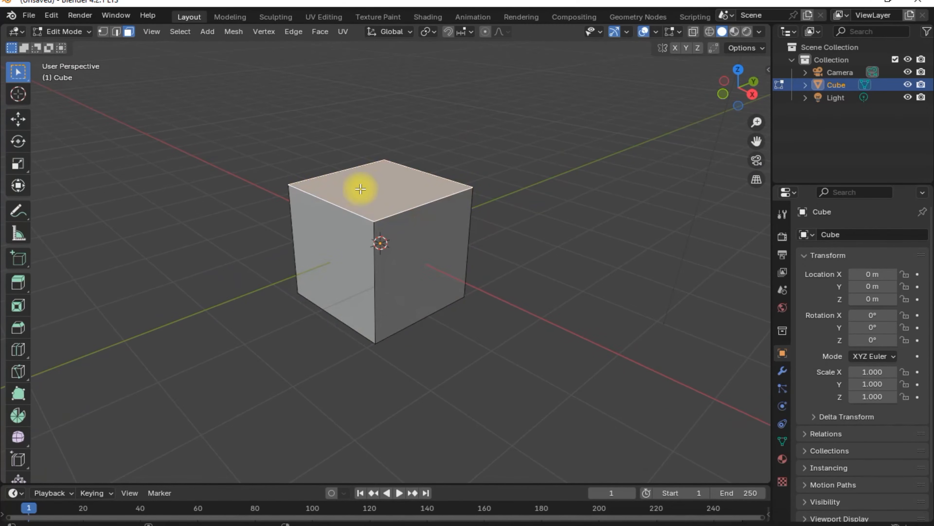
left_click(339, 234, "shift")
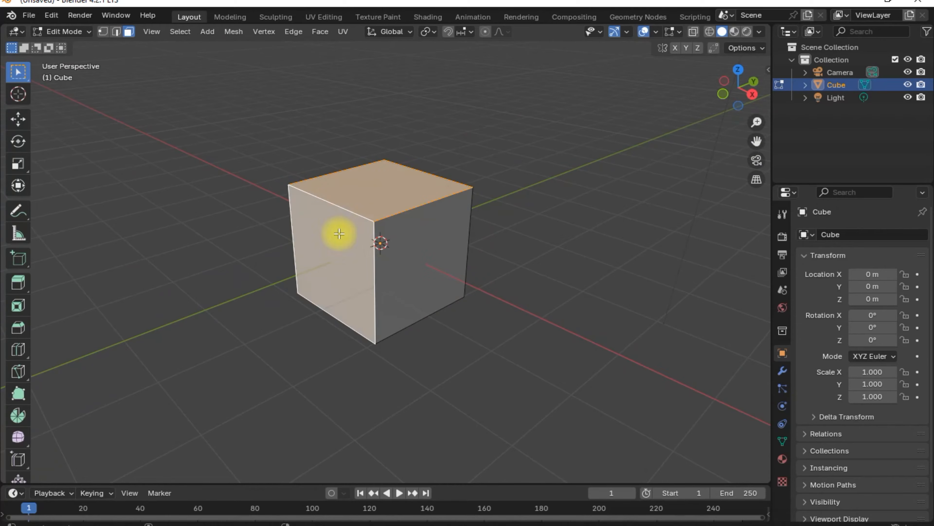
left_click(428, 250, "shift")
mouse_move(507, 190)
middle_mouse_down()
mouse_move(486, 202)
mouse_move(499, 176)
middle_mouse_up()
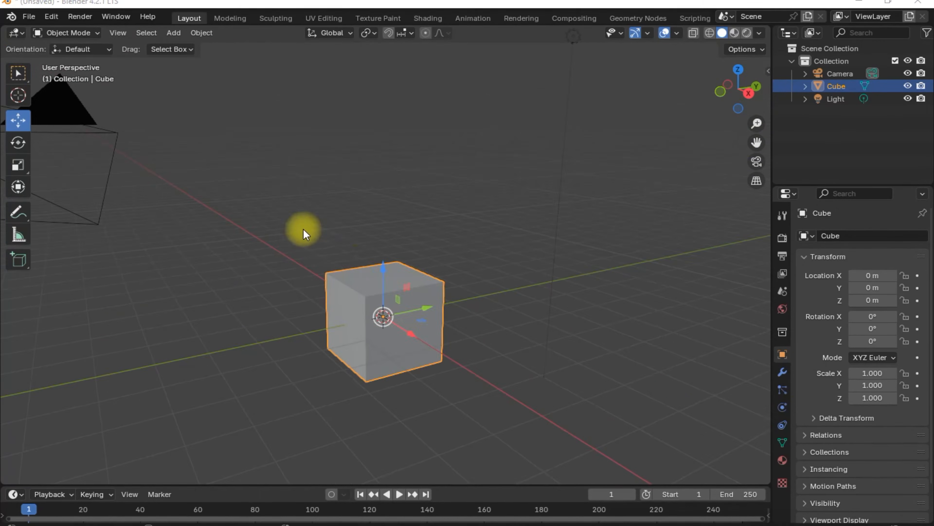
- Enter Edit Mode on the cube and extrude the top face upward four times in succession to form a tall segmented column
mouse_move(302, 232)
middle_mouse_down()
mouse_move(281, 215)
mouse_move(292, 225)
middle_mouse_up()
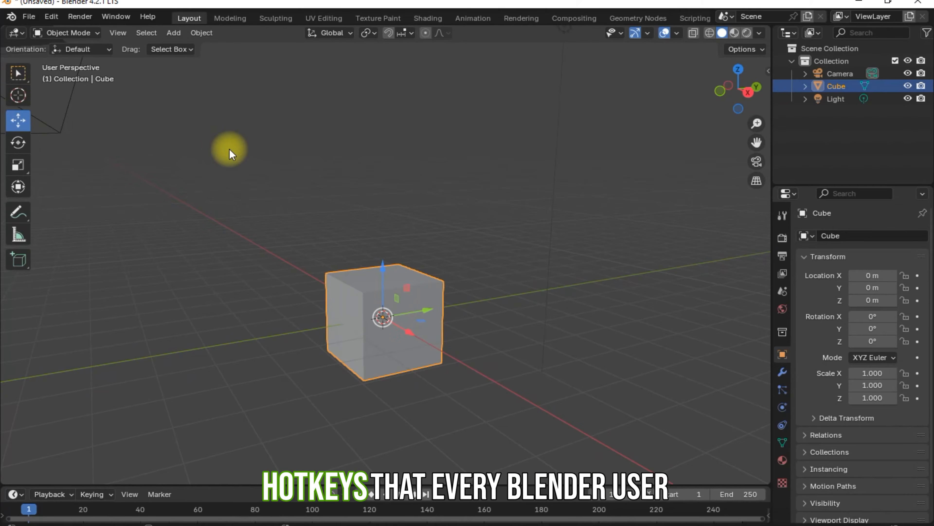
key("Tab")
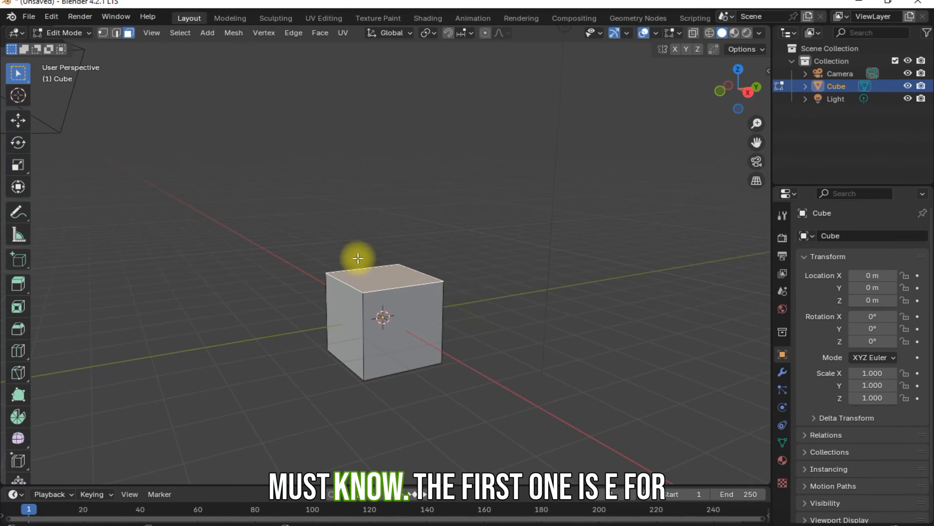
key("e")
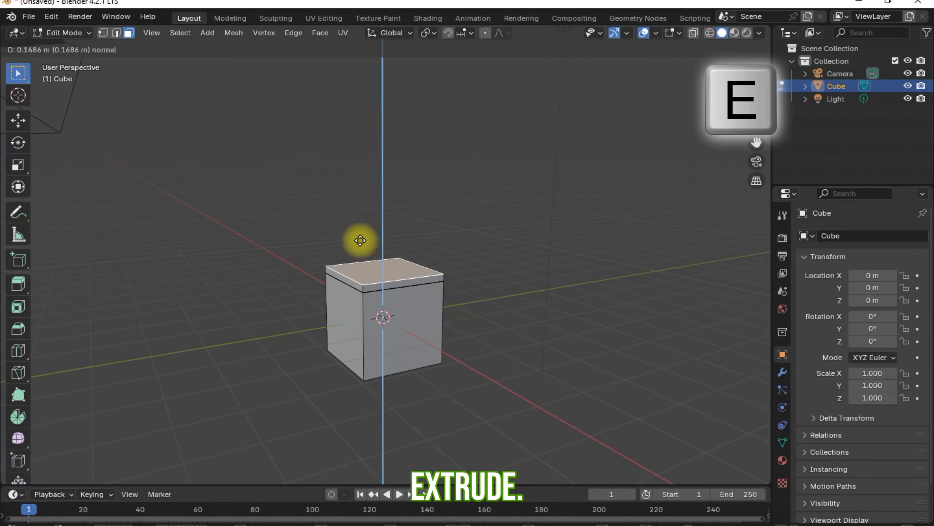
left_click(364, 184)
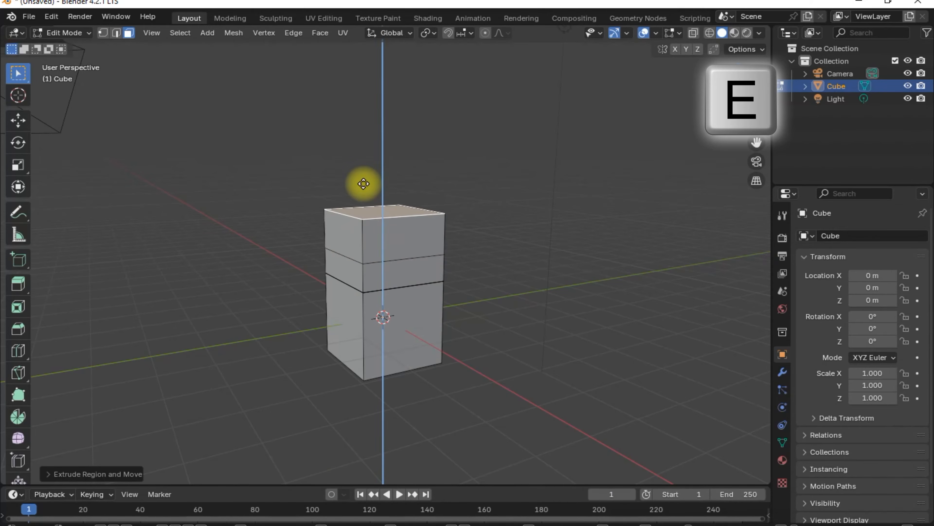
key("e")
left_click(366, 141)
key("e")
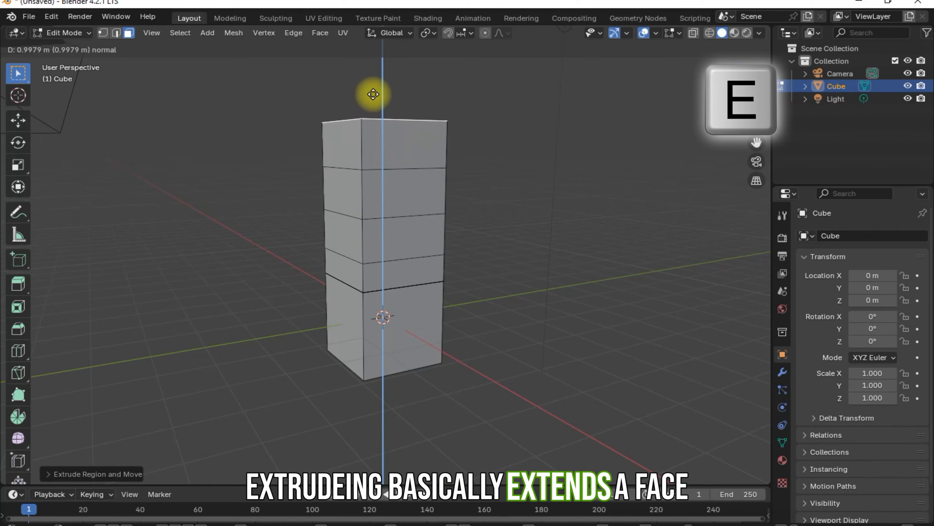
left_click(373, 96)
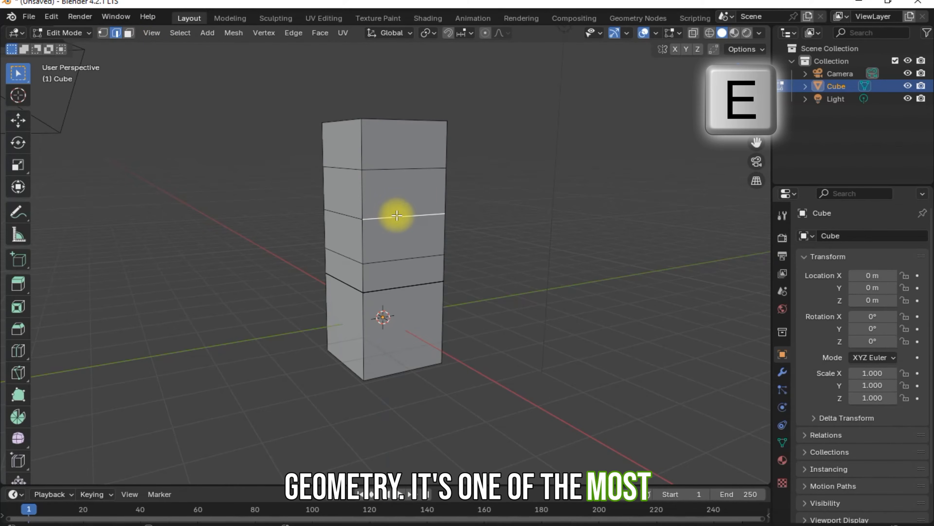
- Select the horizontal edge loop halfway up the column and move it sideways by about 1.4 m, mainly along negative Y
middle_click_drag(396, 216, 438, 224)
left_click(399, 223, "alt")
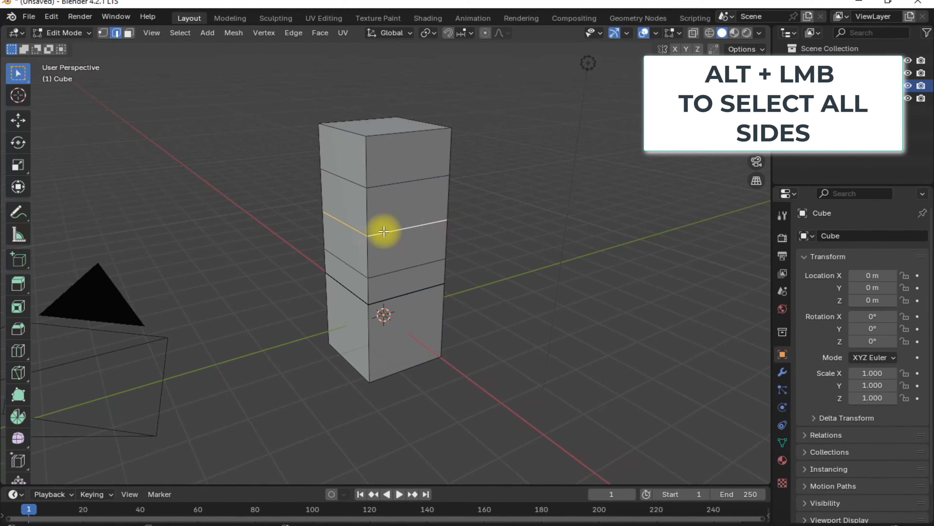
mouse_move(384, 230)
middle_mouse_down()
mouse_move(357, 231)
mouse_move(375, 236)
middle_mouse_up()
key("g")
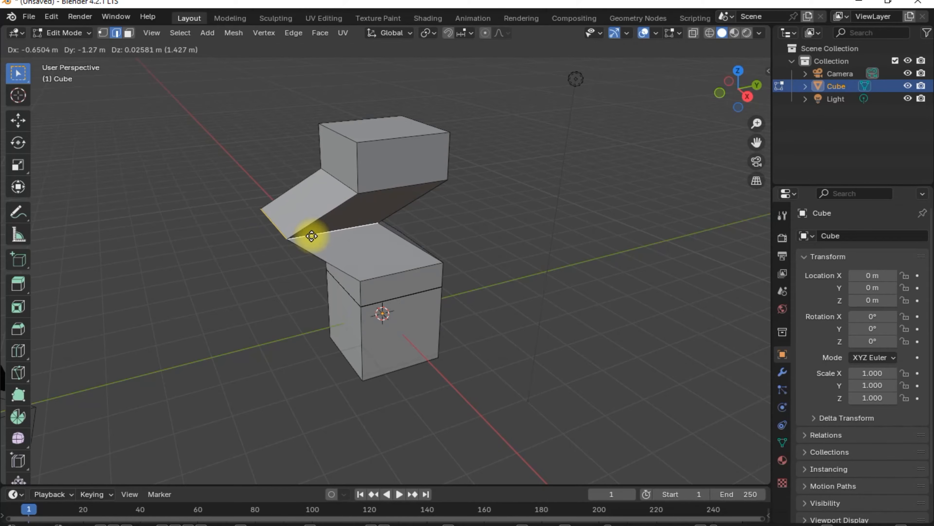
left_click(300, 235)
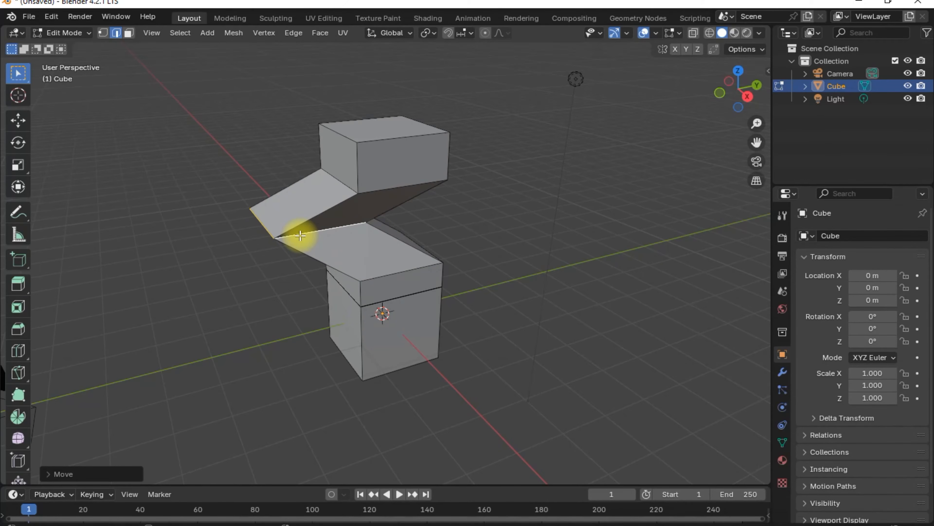
middle_click_drag(413, 221, 394, 213)
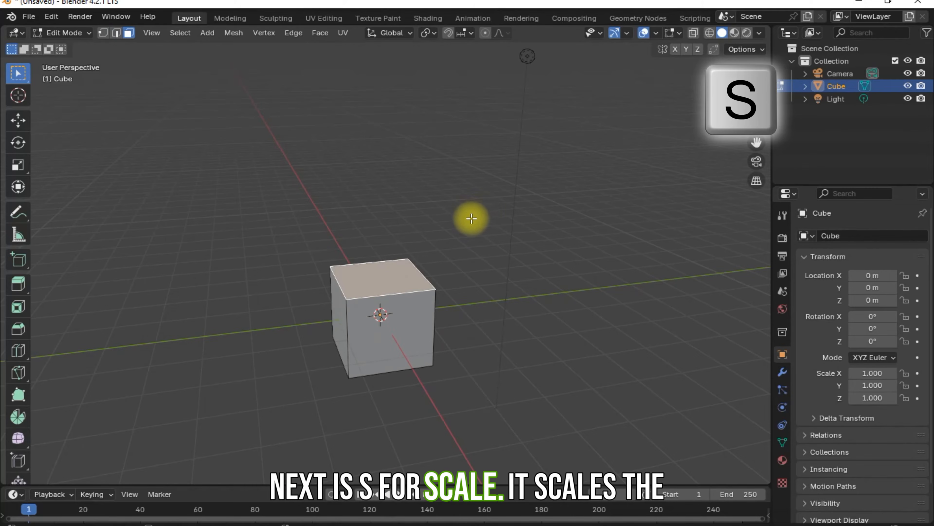
- Try to scale the cube's top face up to about 2.7 times, and the top and an adjoining side face together
middle_click_drag(471, 218, 538, 208)
key("s")
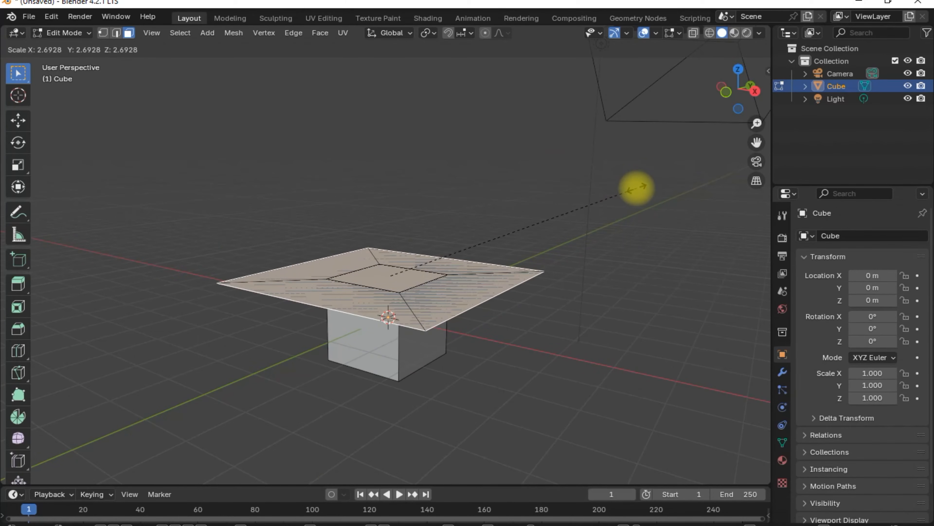
right_click(634, 188)
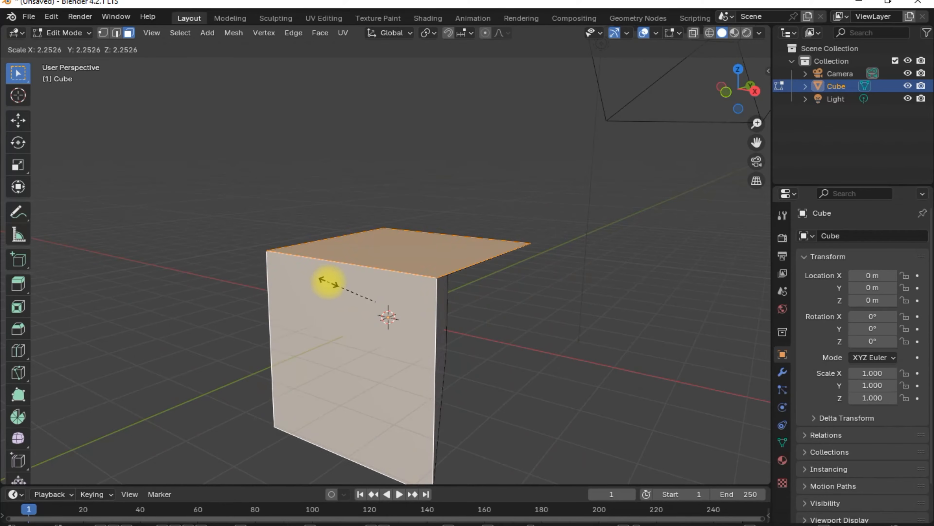
right_click(345, 289)
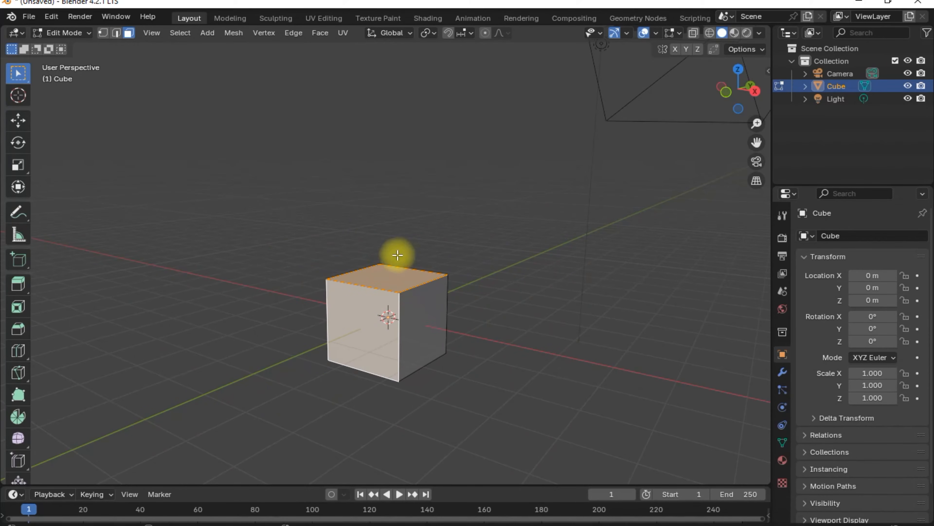
left_click(417, 223)
middle_click_drag(421, 217, 381, 228)
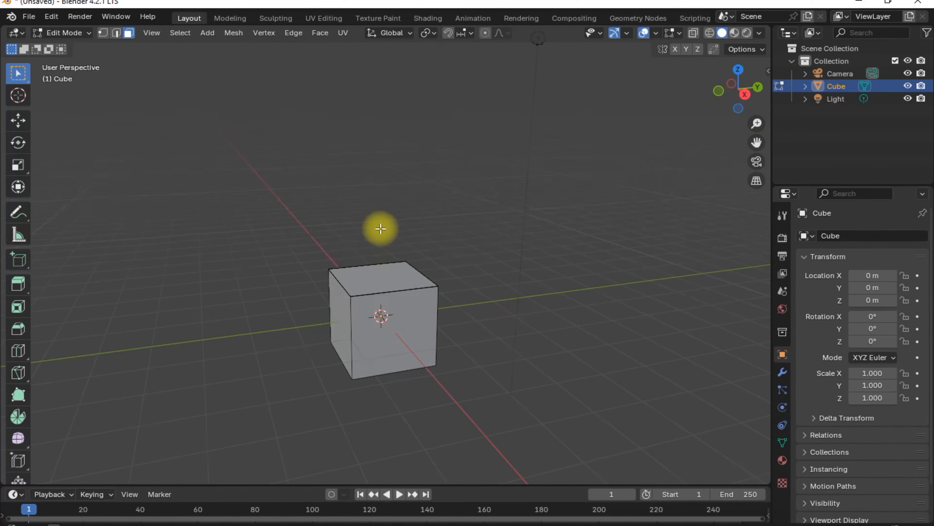
key("s")
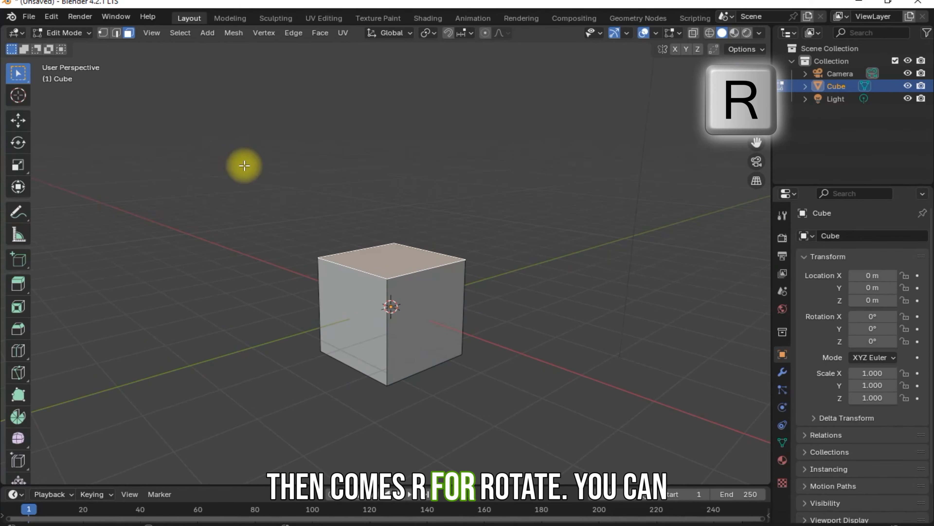
- Return the cube to Object Mode and try rotating it freely and about the global X axis
key("Tab")
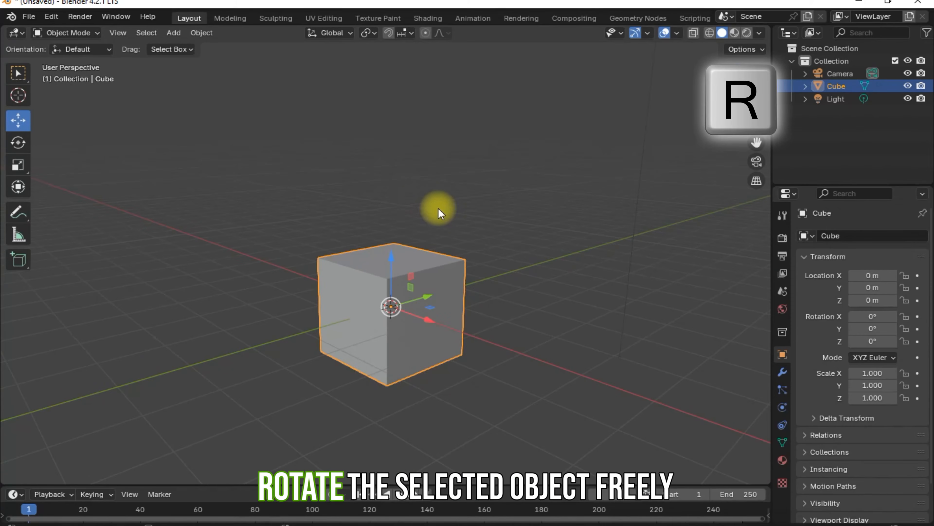
key("r")
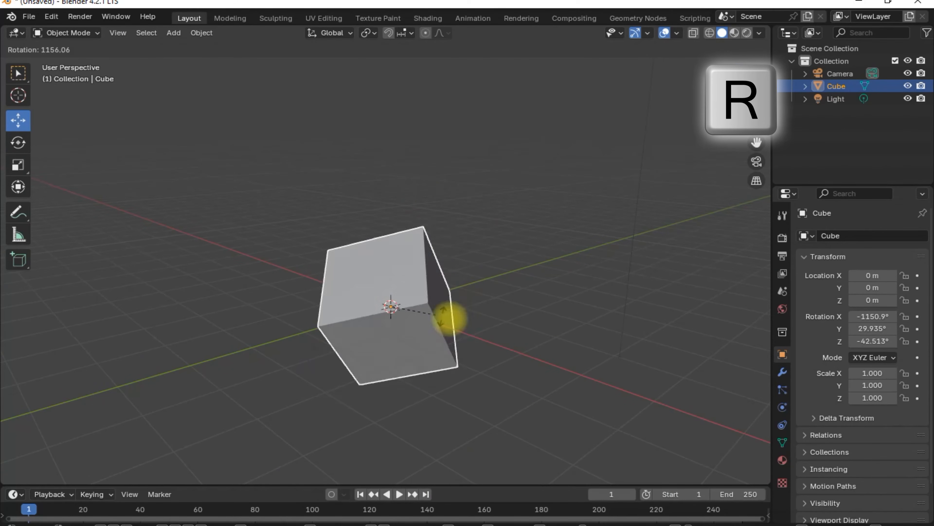
key("x")
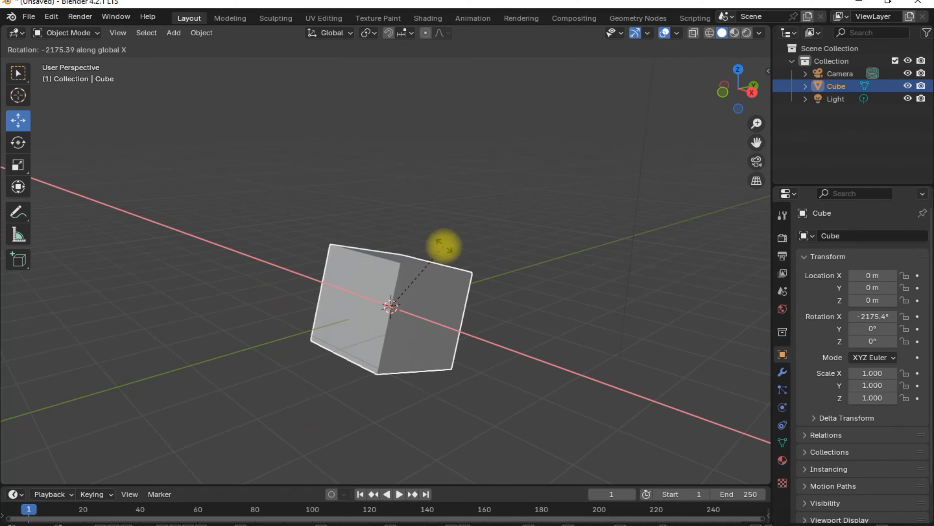
key("Escape")
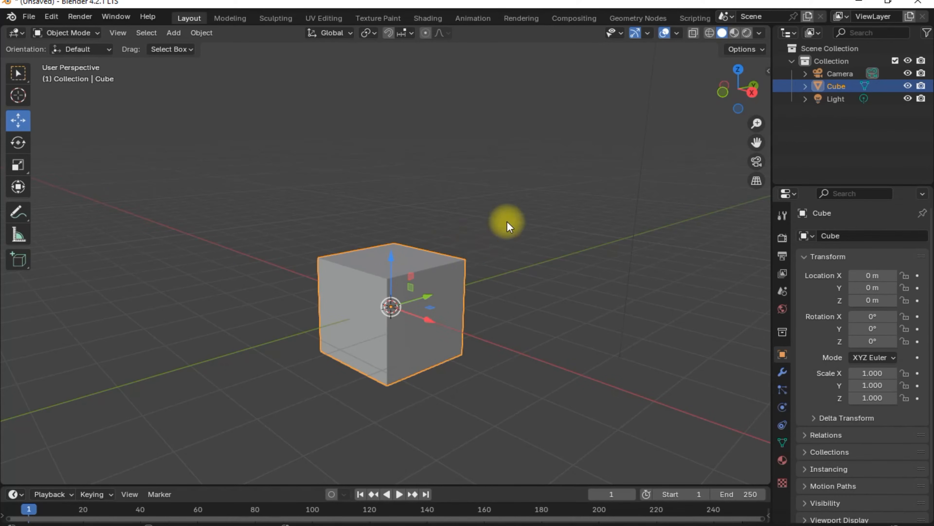
- Try to rotate the cube about the global Y and Z axes, and re-enter Edit Mode
key("r")
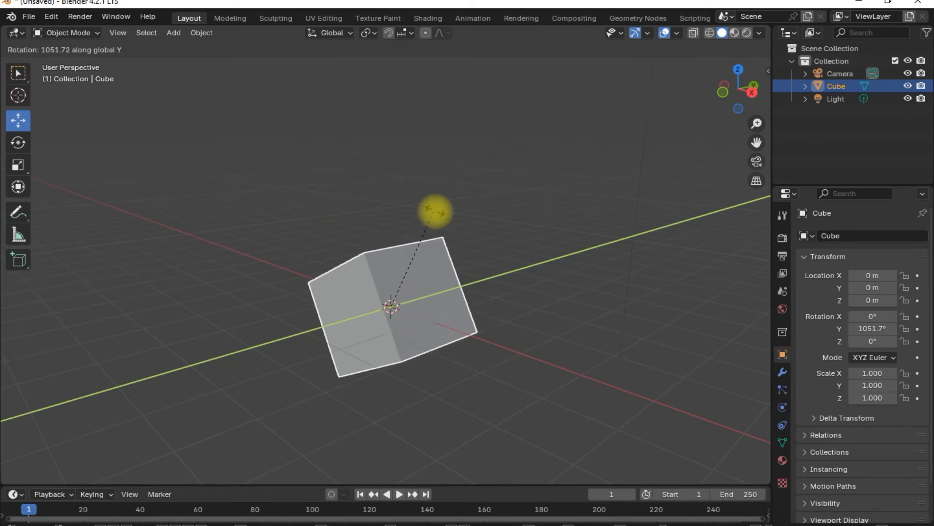
key("z")
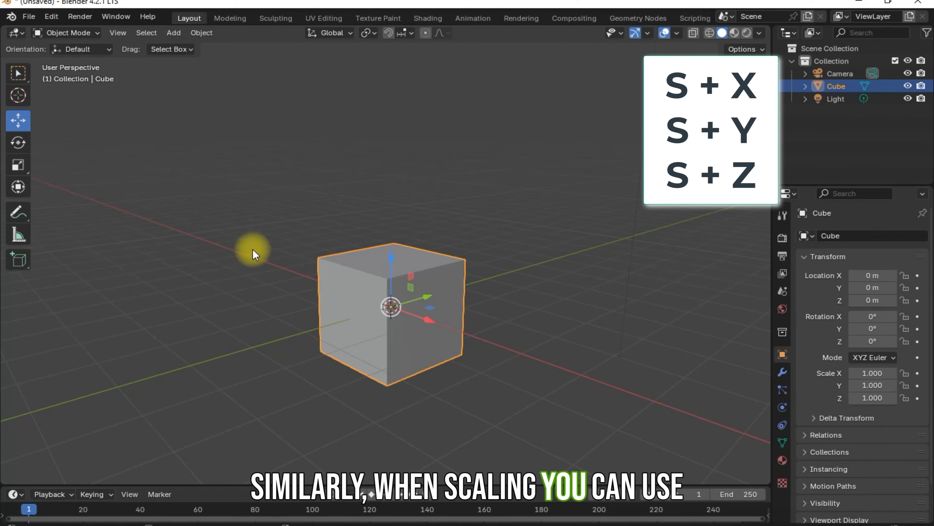
key("Tab")
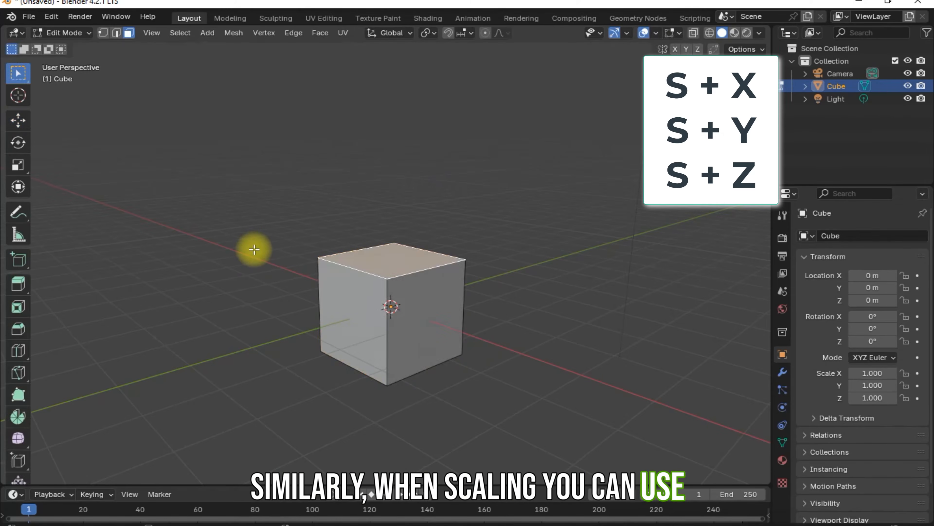
- Try to scale the cube's top face along the global Z, X and Y axes in turn
left_click(393, 253)
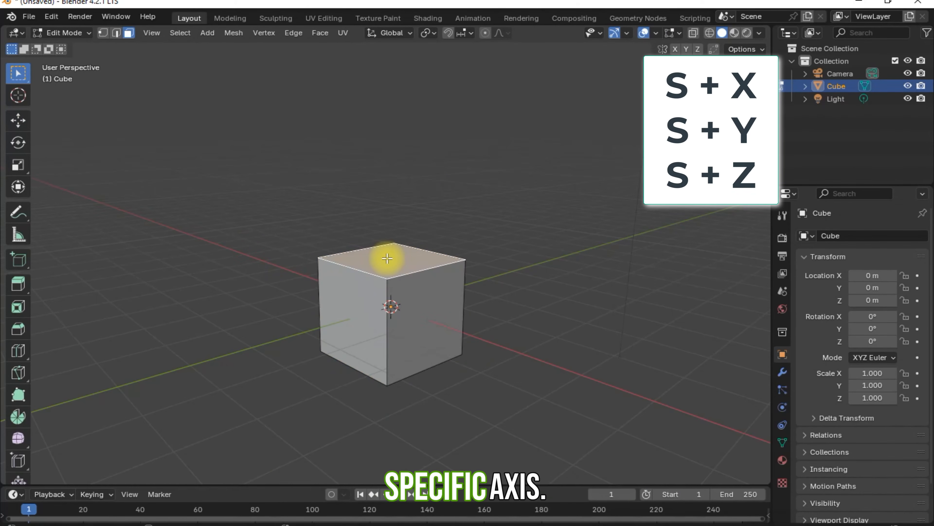
key("s")
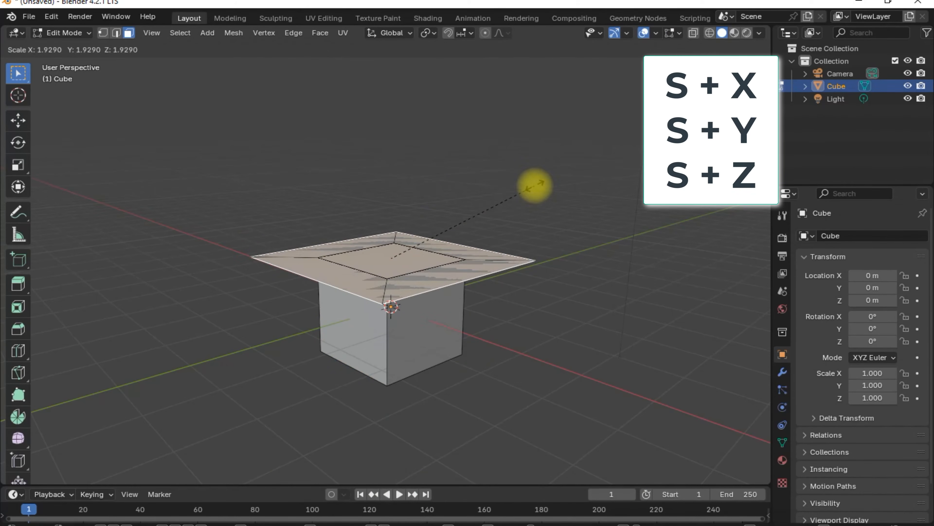
key("z")
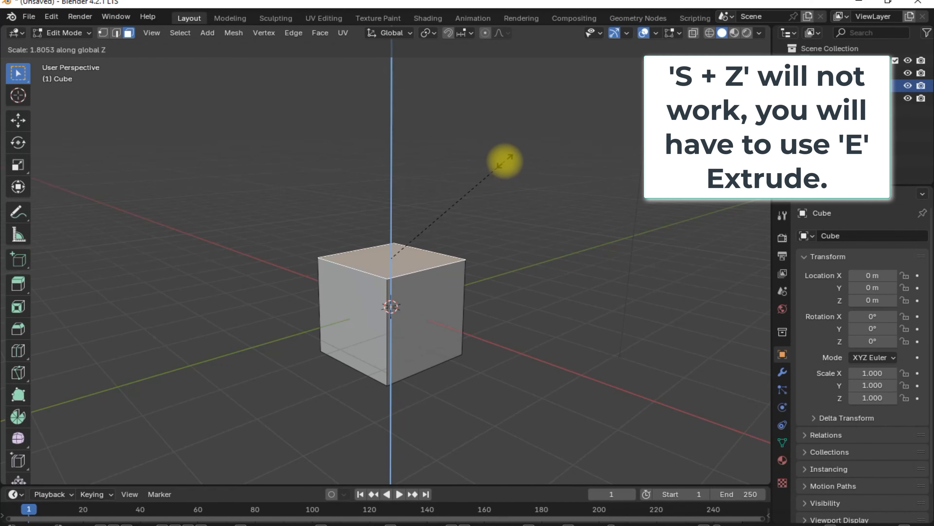
key("x")
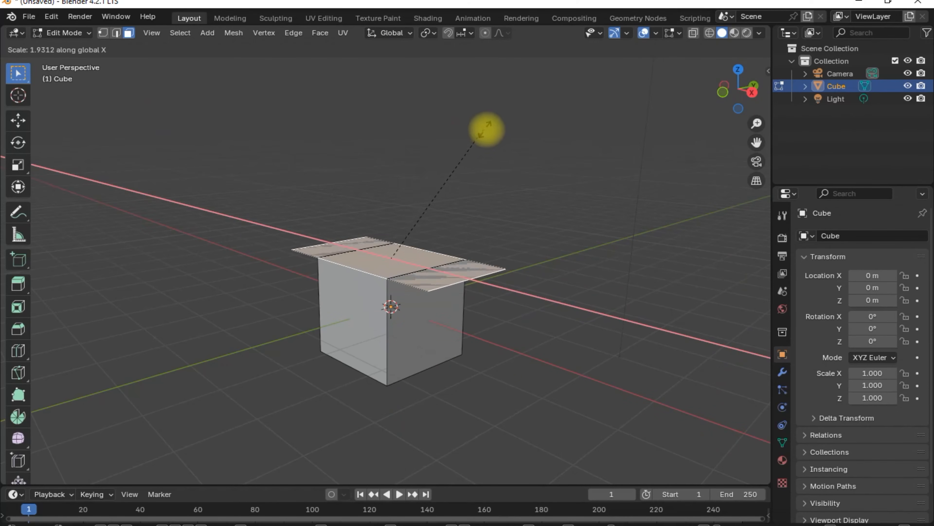
key("y")
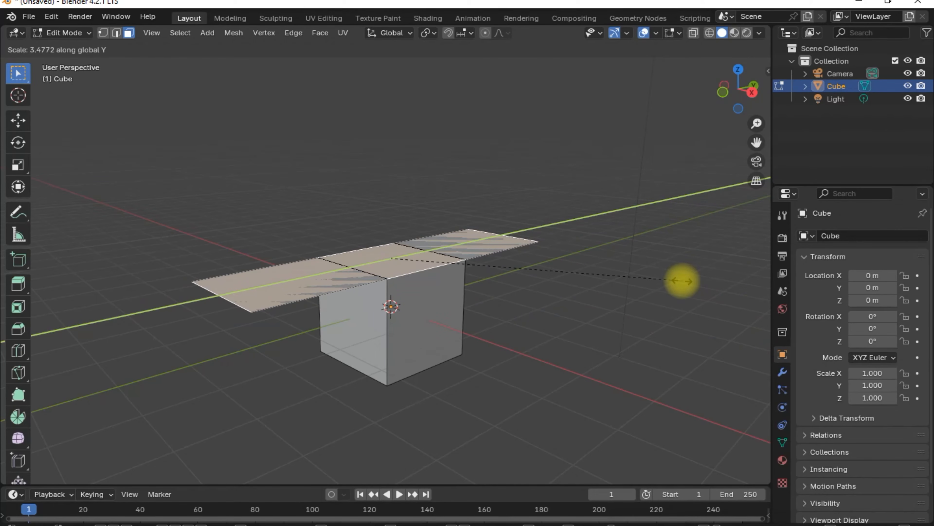
key("Escape")
- Try to extrude the cube's top face along the global X, Y and Z axes, and clear the face selection
key("e")
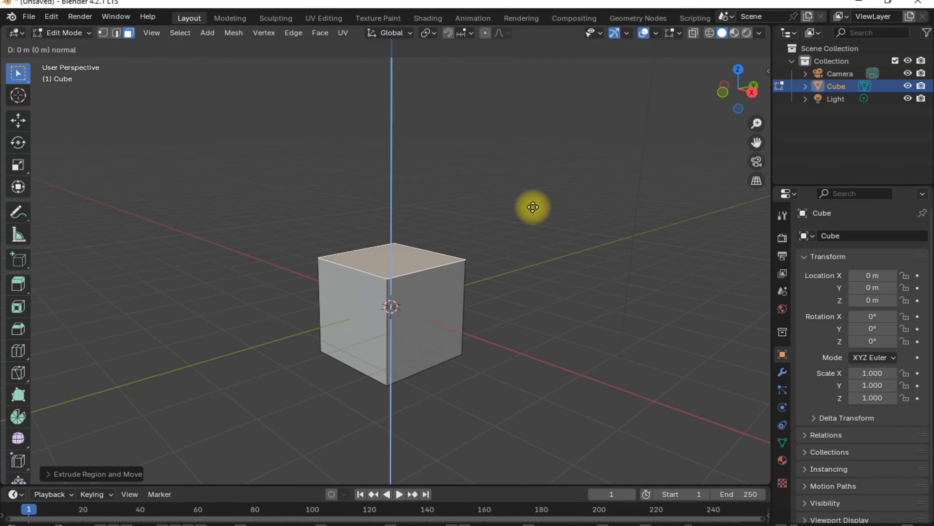
key("x")
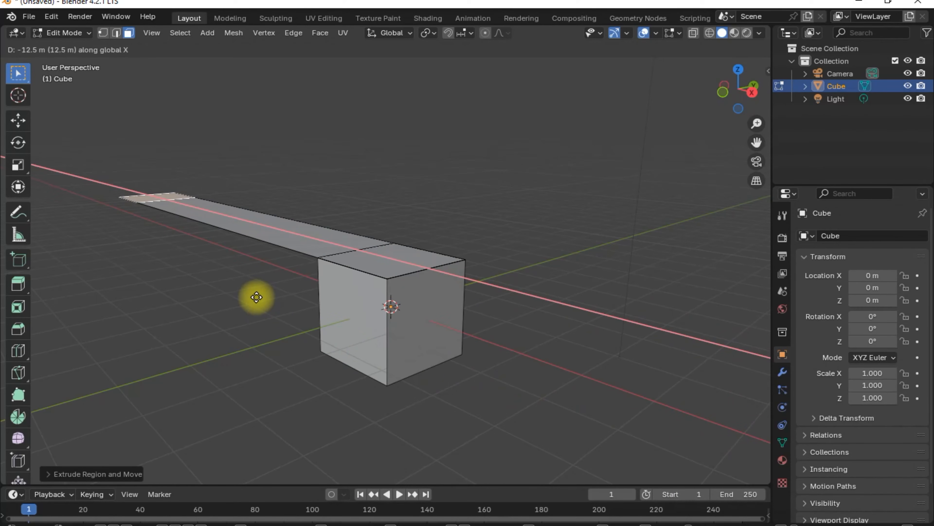
key("y")
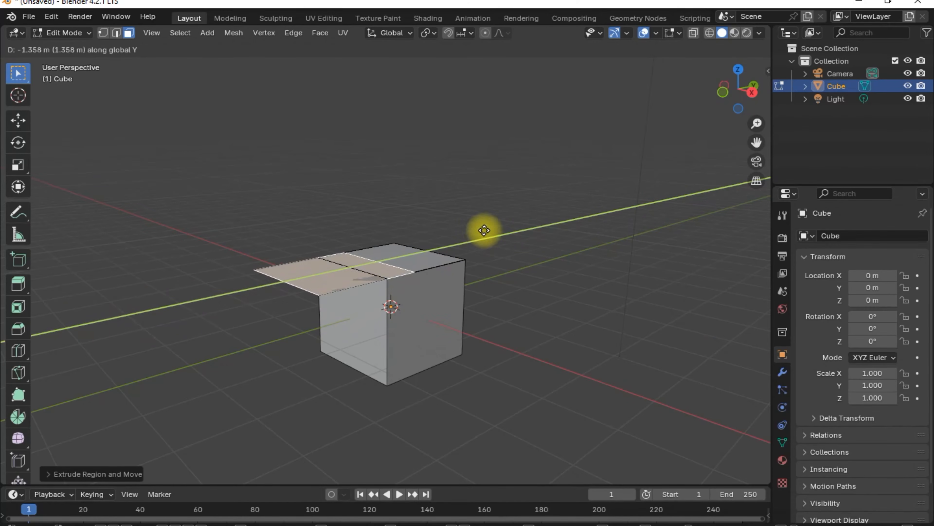
key("z")
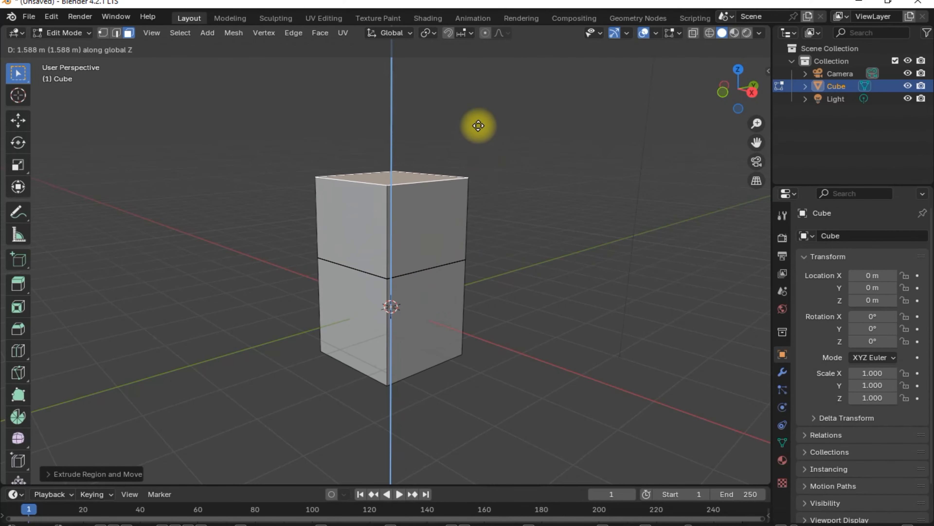
key("Escape")
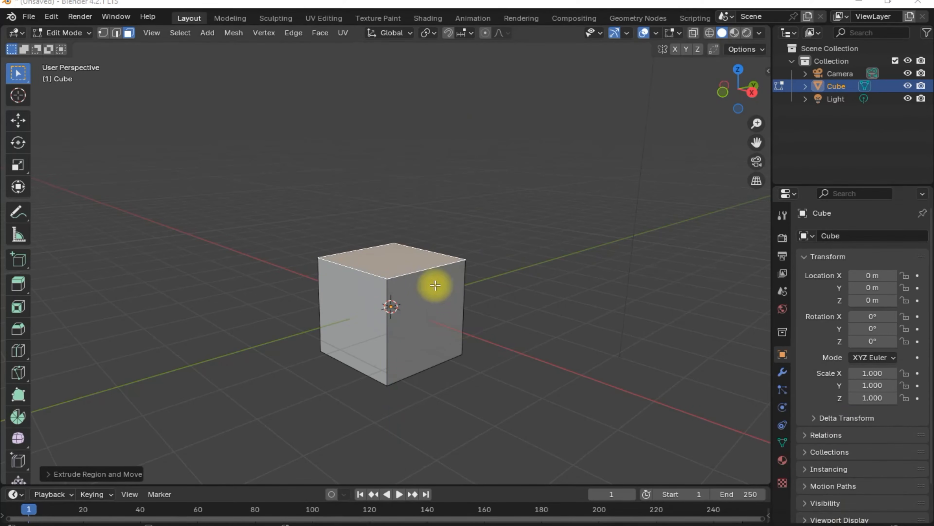
left_click(404, 199)
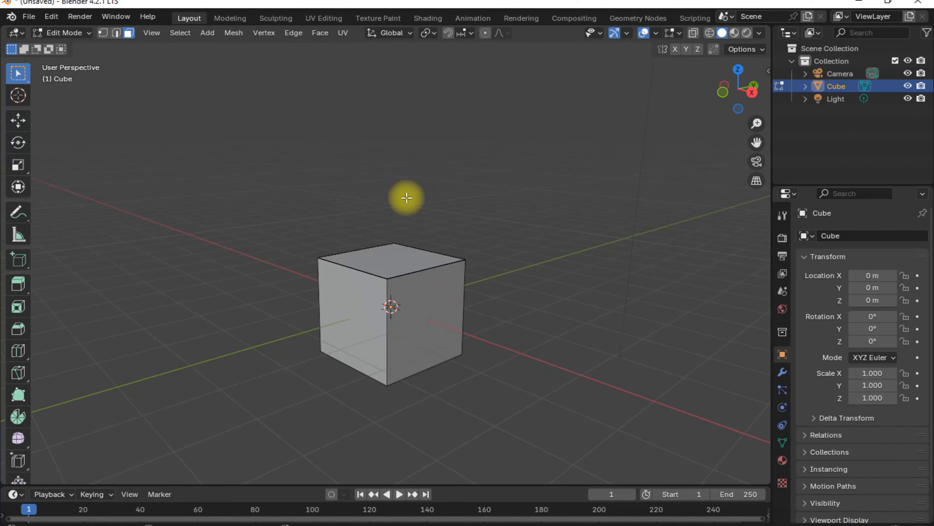
- Delete the cube in Object Mode and add a cylinder mesh in its place
key("Tab")
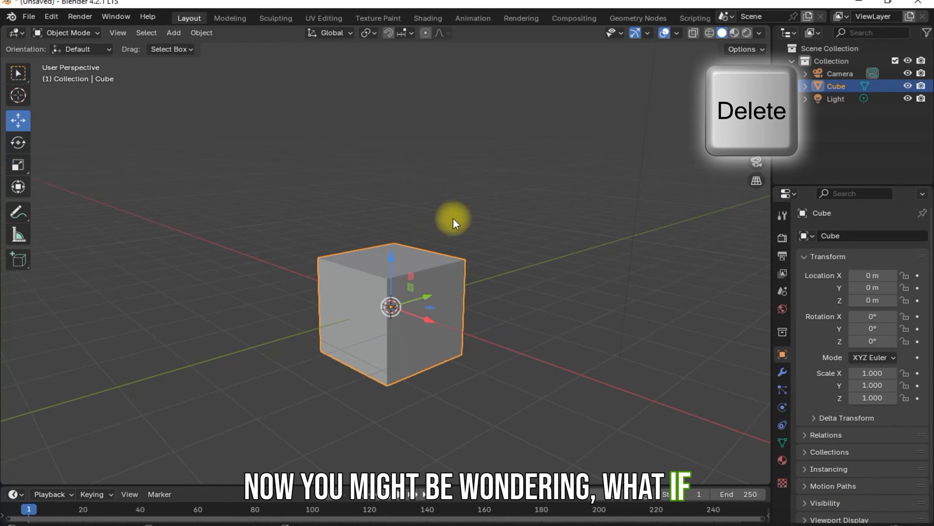
key("Delete")
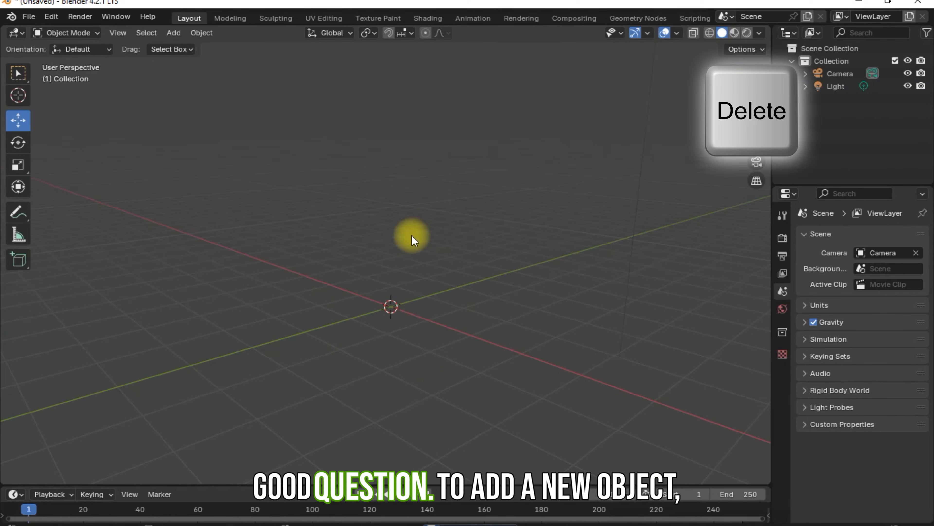
key("shift+a")
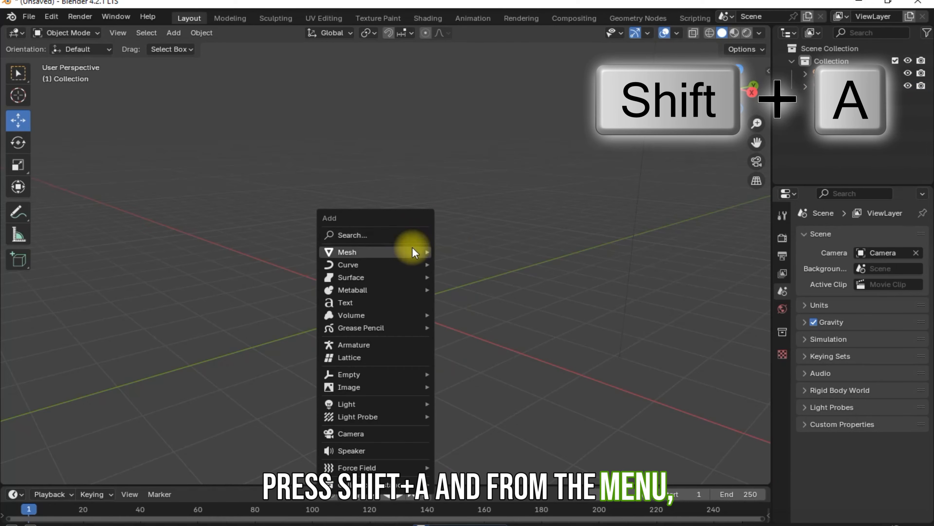
mouse_move(413, 250)
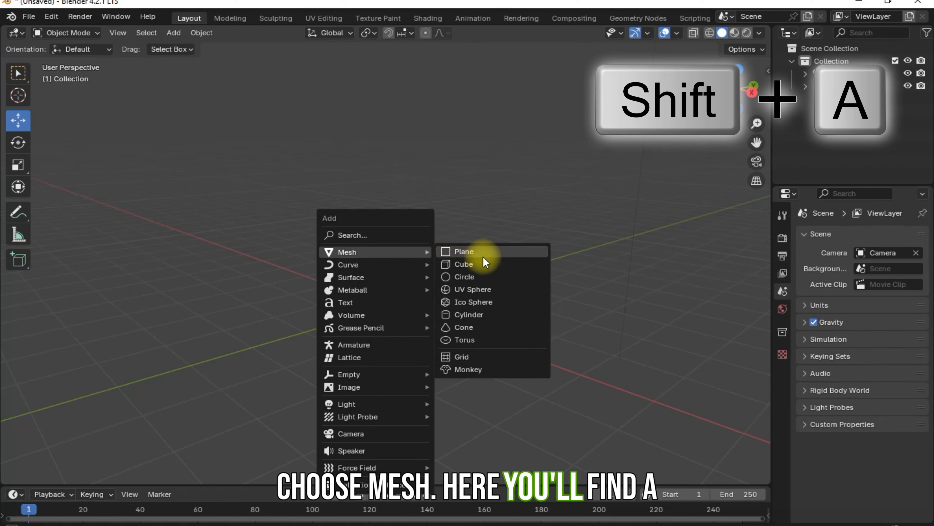
left_click(493, 323)
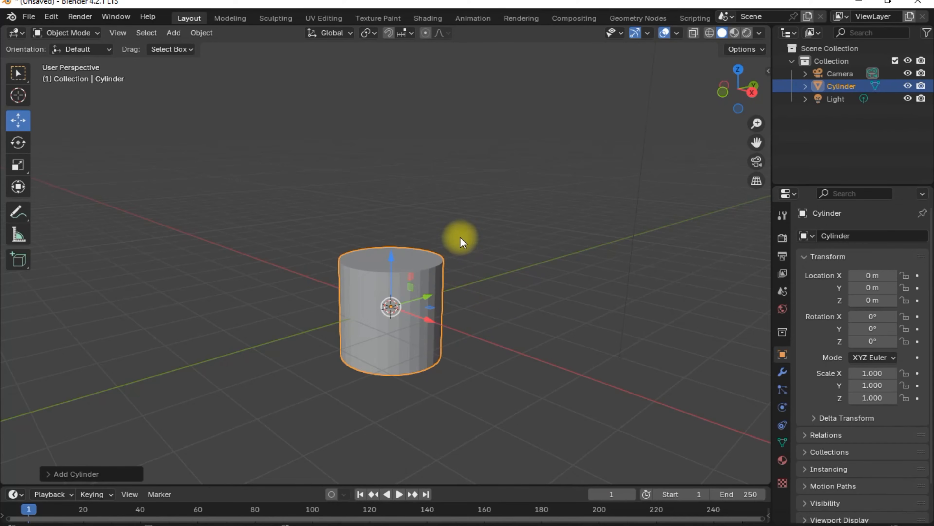
- In Edit Mode, extrude the cylinder's top face upward and scale it down to a small tip, forming a conical roof
key("Tab")
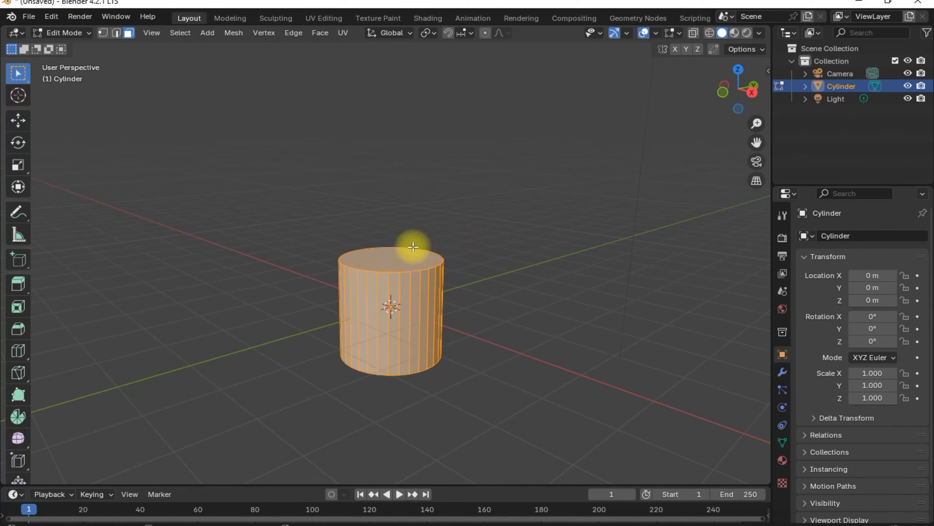
left_click(401, 260)
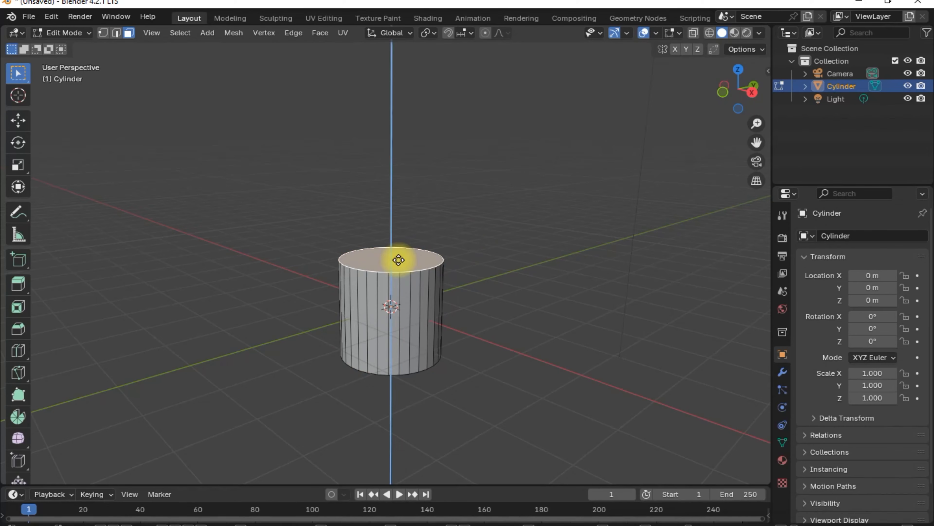
key("e")
left_click(414, 203)
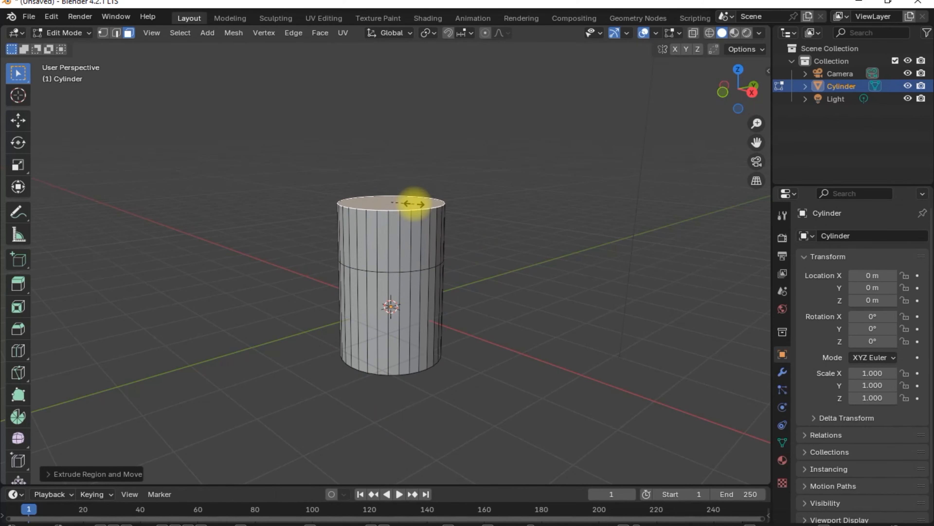
key("s")
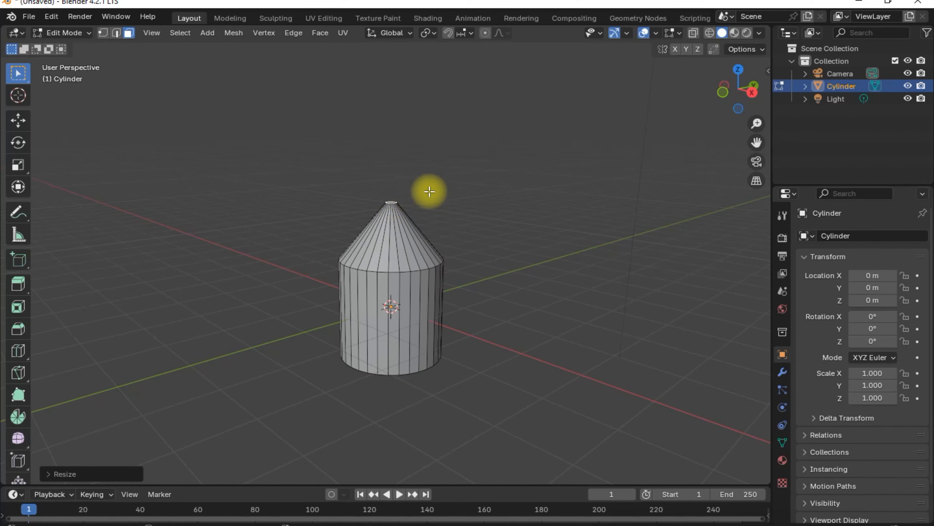
mouse_move(434, 191)
middle_mouse_down()
mouse_move(444, 198)
mouse_move(431, 194)
middle_mouse_up()
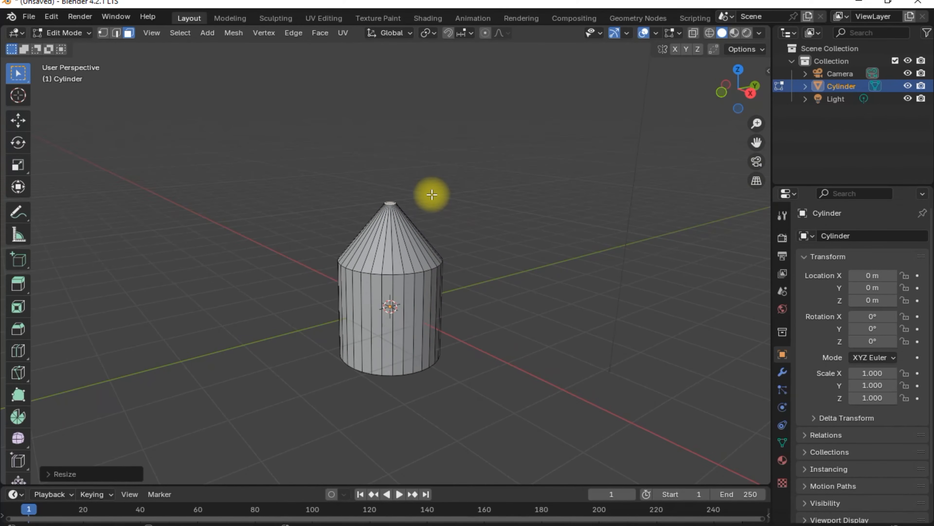
- Add a torus to the cylinder's mesh and move it up and away beside the conical roof, toward positive Y
key("shift+a")
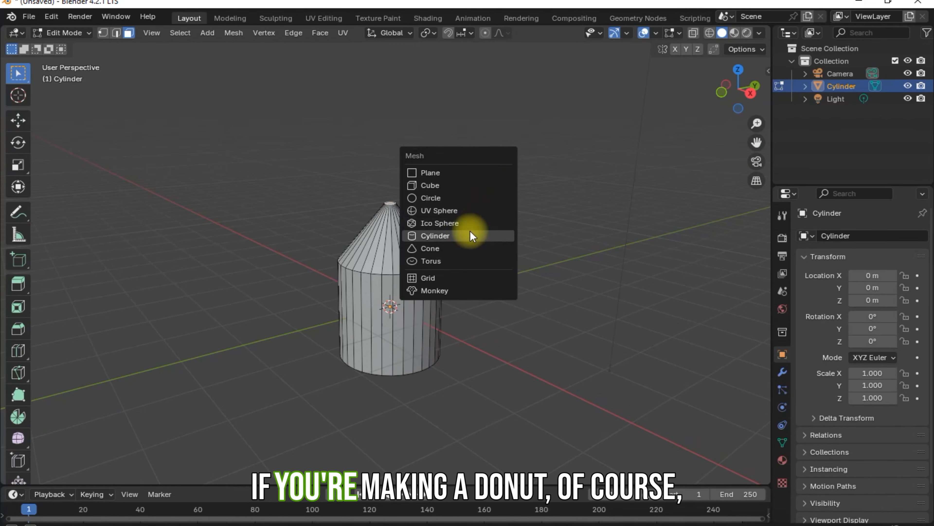
left_click(456, 262)
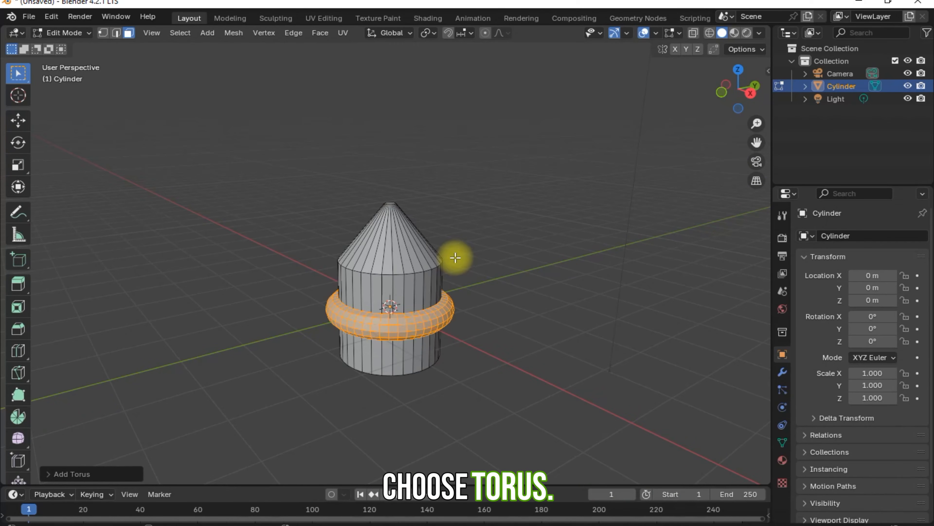
key("g")
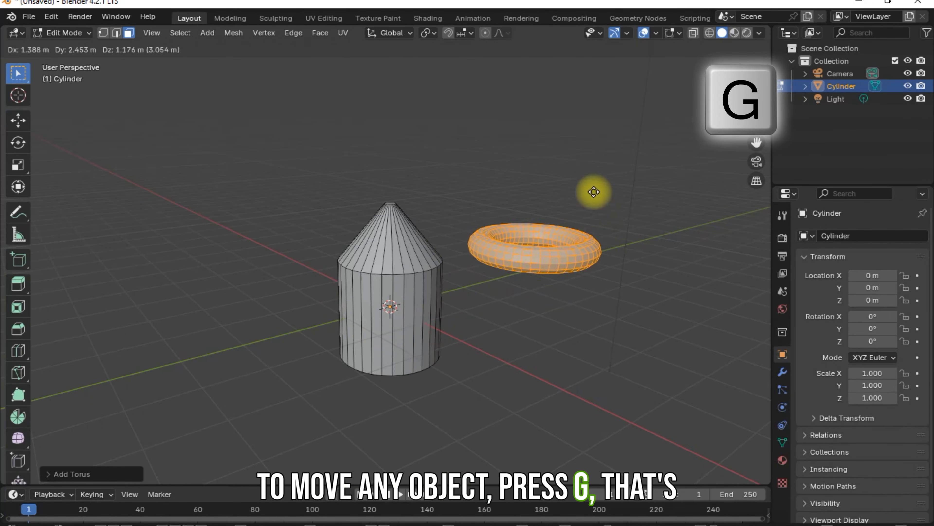
left_click(566, 162)
mouse_move(565, 163)
middle_mouse_down()
mouse_move(545, 190)
mouse_move(567, 179)
middle_mouse_up()
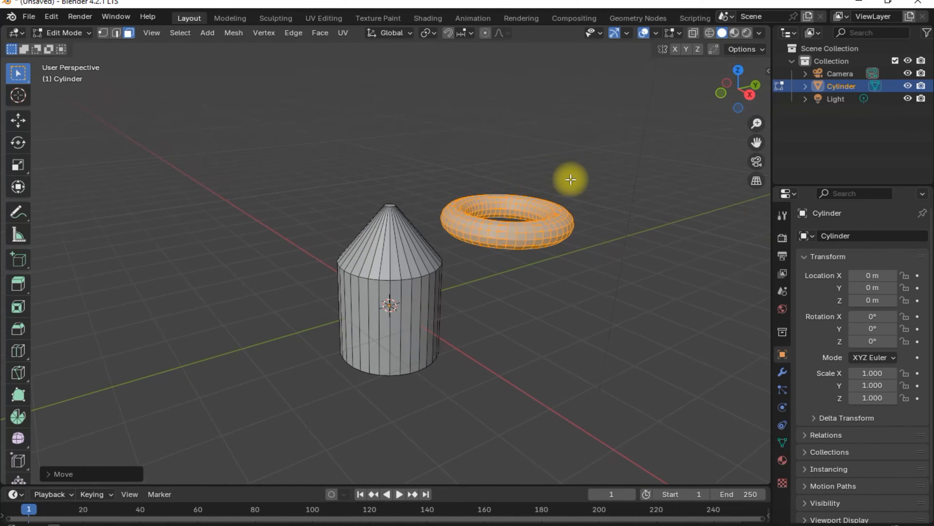
- Add an ico sphere to the mesh and move it clear of the cylinder, to the side opposite the torus
key("shift+a")
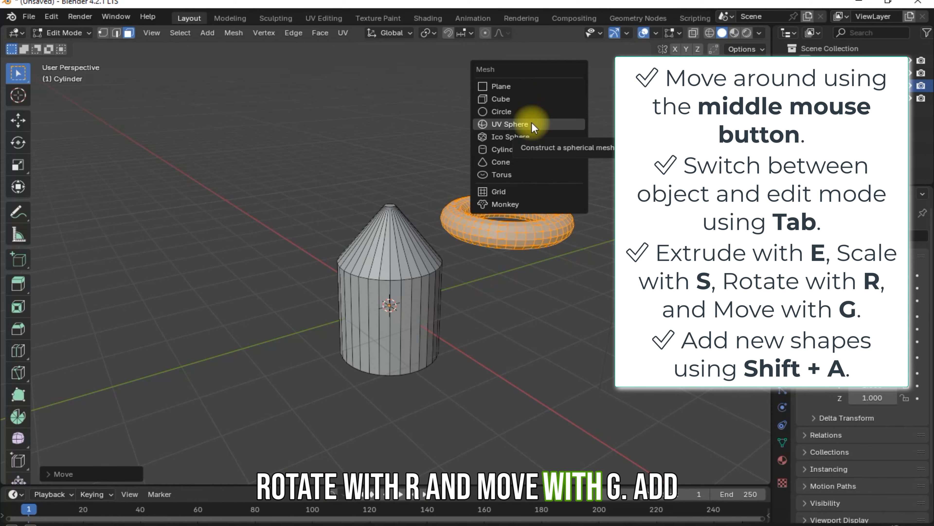
left_click(532, 137)
key("g")
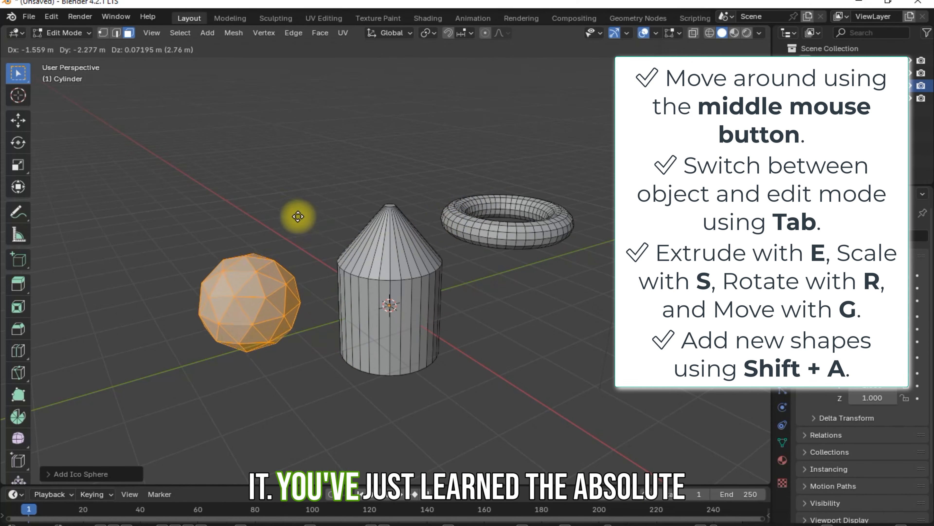
left_click(292, 147)
mouse_move(324, 198)
middle_mouse_down()
mouse_move(333, 177)
mouse_move(326, 188)
middle_mouse_up()
- Add a cone to the mesh and move it up so it sits just above the cylinder's pointed tip
key("shift+a")
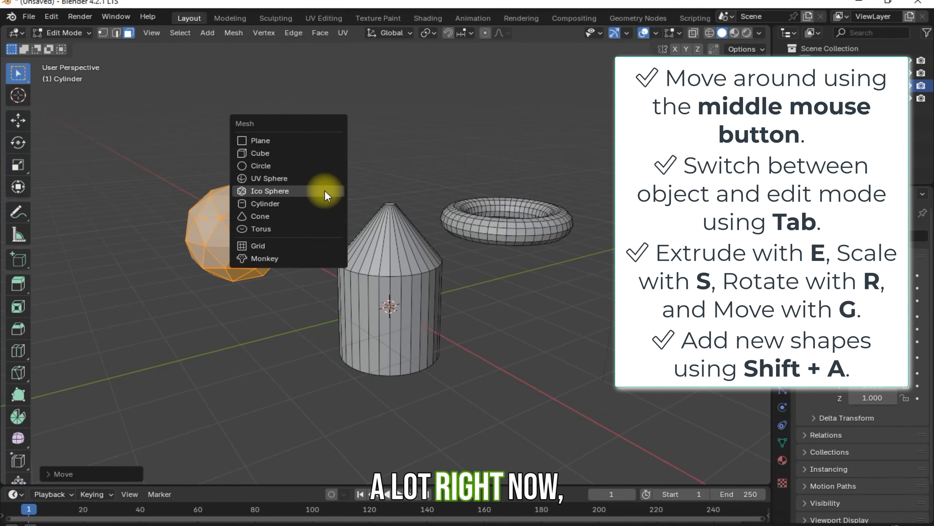
left_click(293, 218)
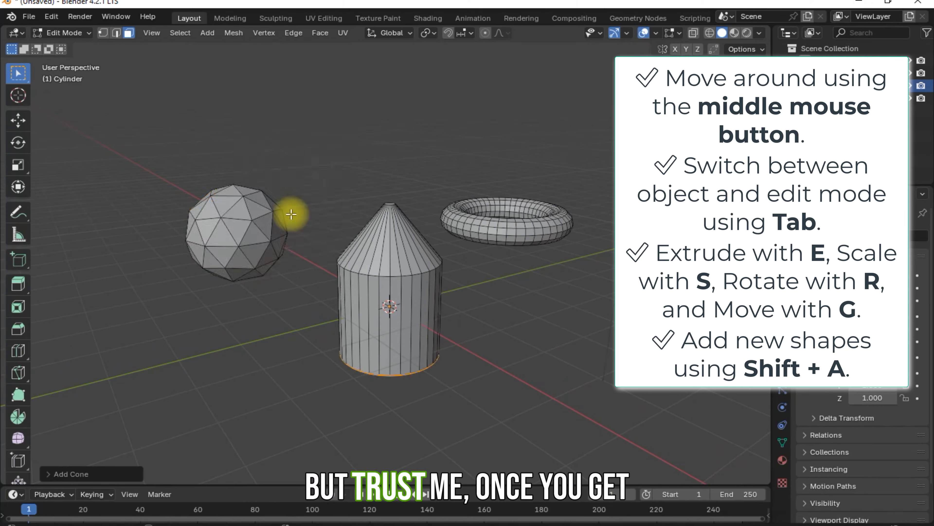
key("g")
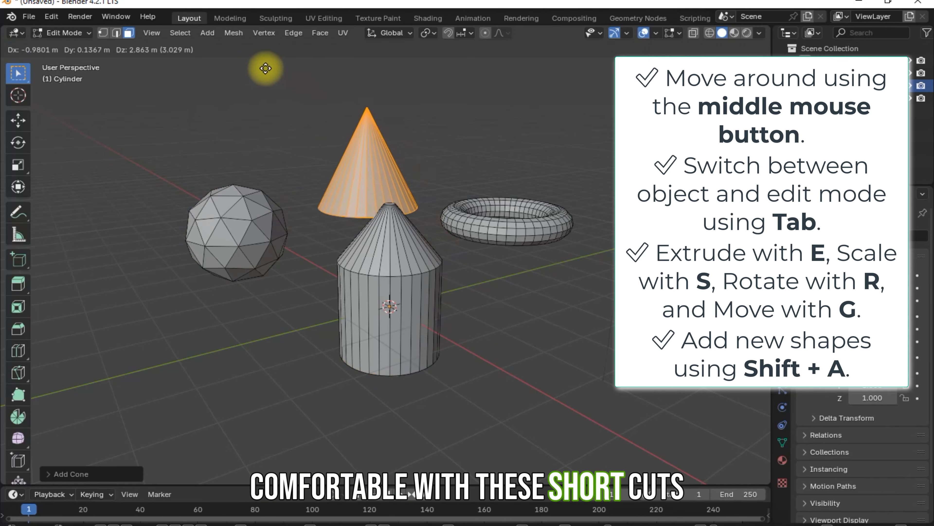
left_click(287, 53)
- Add a monkey mesh, move it about 4.4 m away below the torus beside the cylinder, and return to Object Mode
key("shift+a")
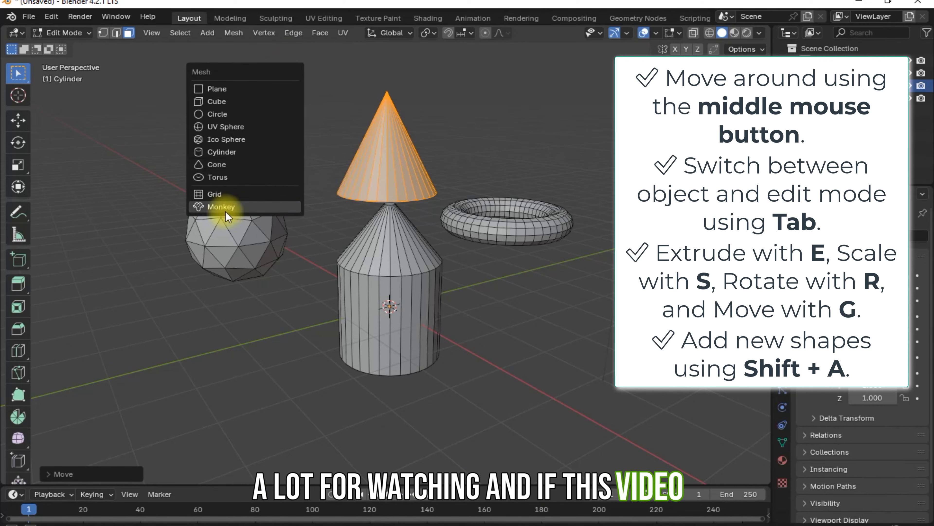
left_click(290, 206)
key("g")
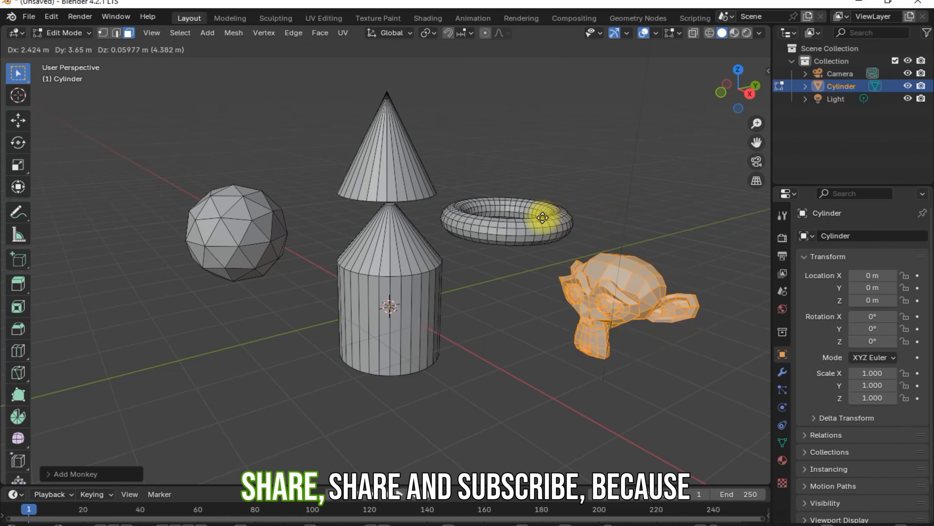
middle_click_drag(573, 218, 619, 208)
key("Tab")
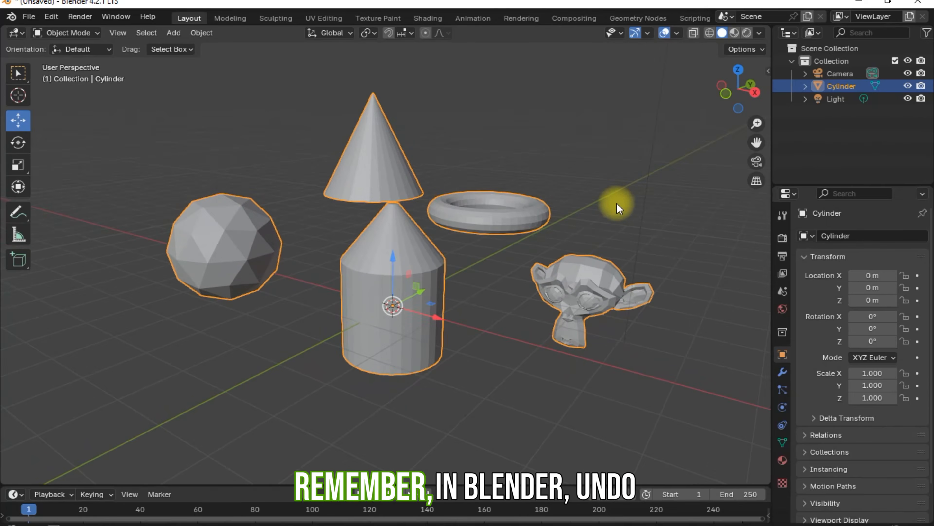